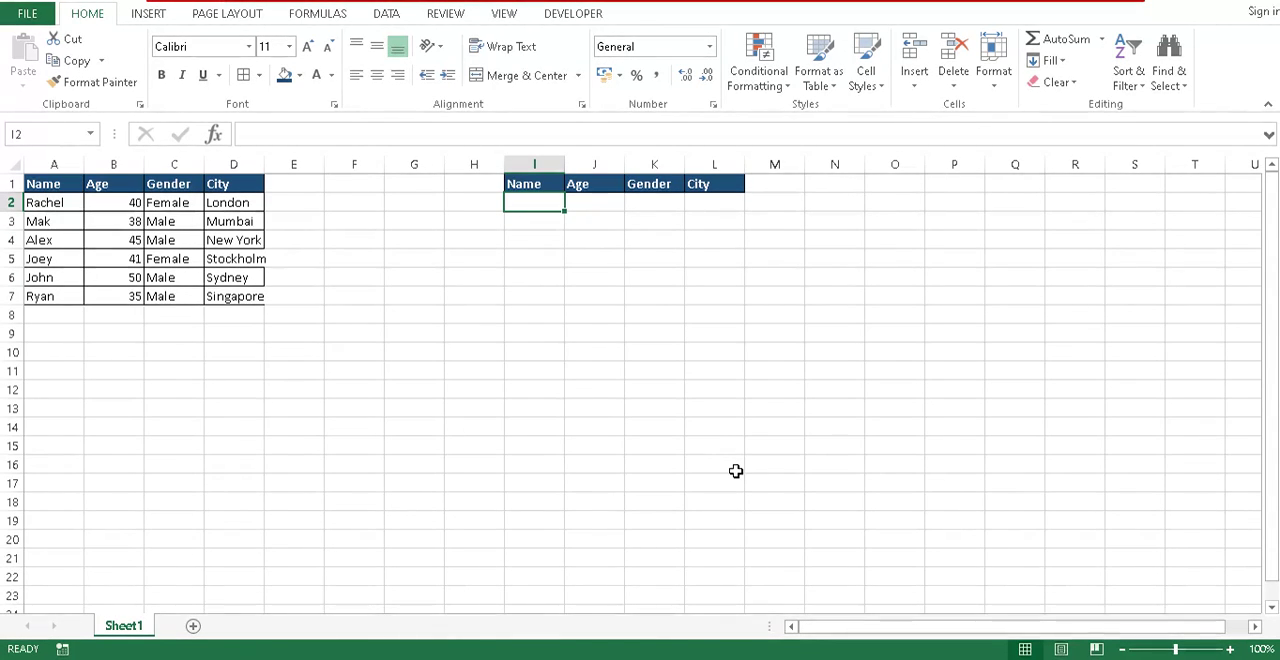
# - Enter the second listed person's name from the source table as the lookup name in I2, ending on J2
pyautogui.write('Mak')
pyautogui.press('Return')
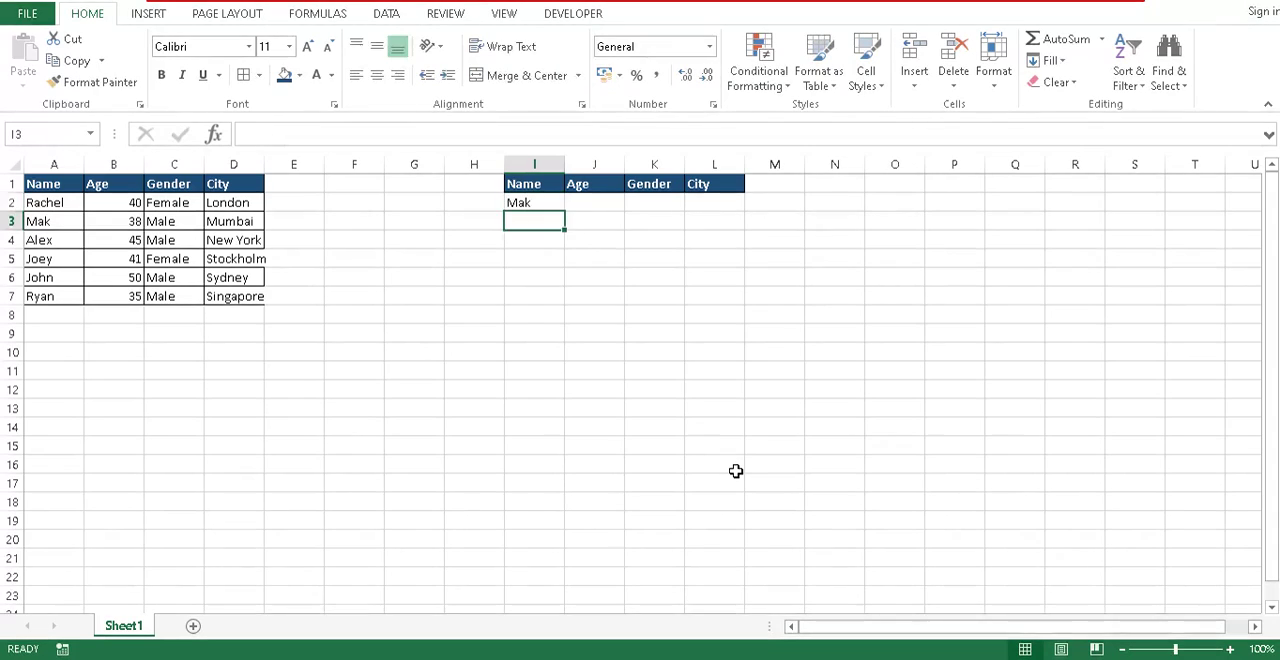
pyautogui.press('Up')
pyautogui.press('Right')
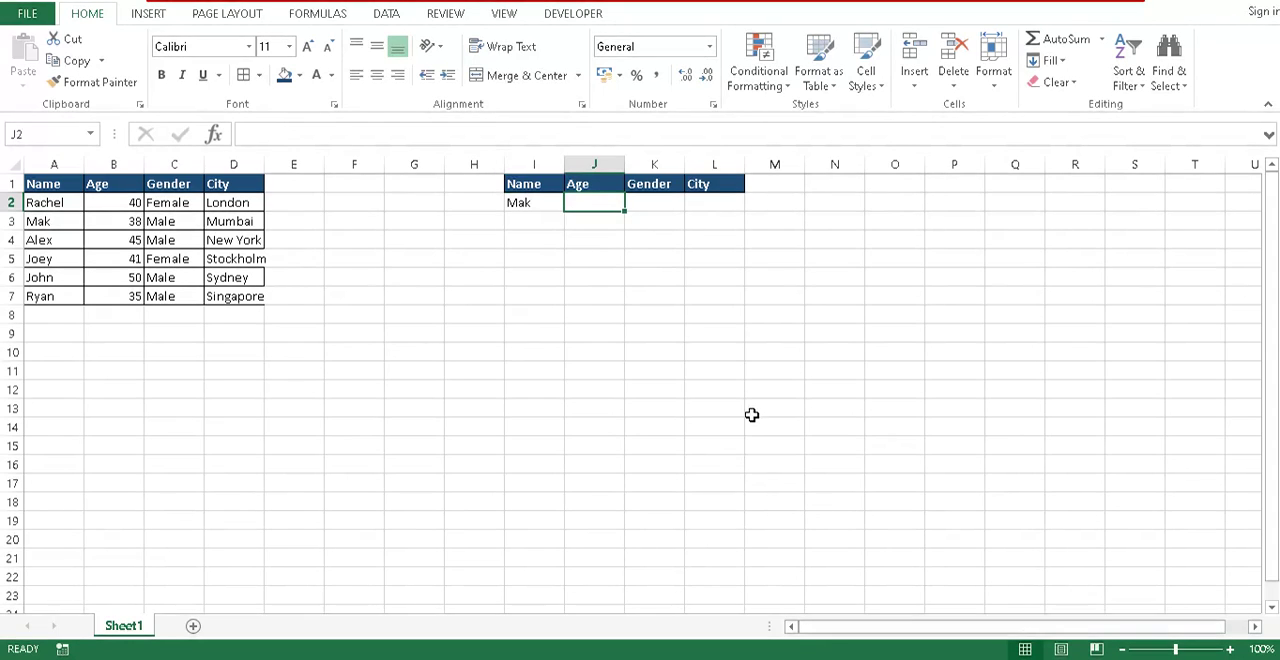
# - Start a VLOOKUP formula in J2 with the absolute reference $I$2 as its lookup value
pyautogui.write('=')
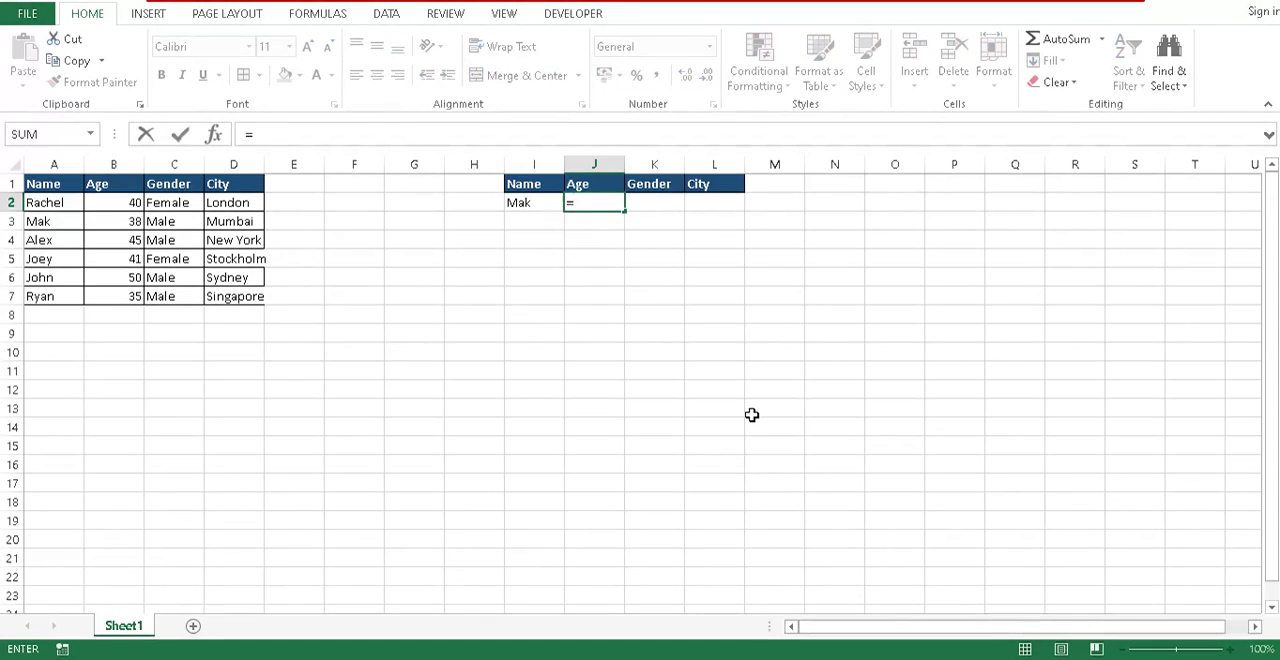
pyautogui.write('vl')
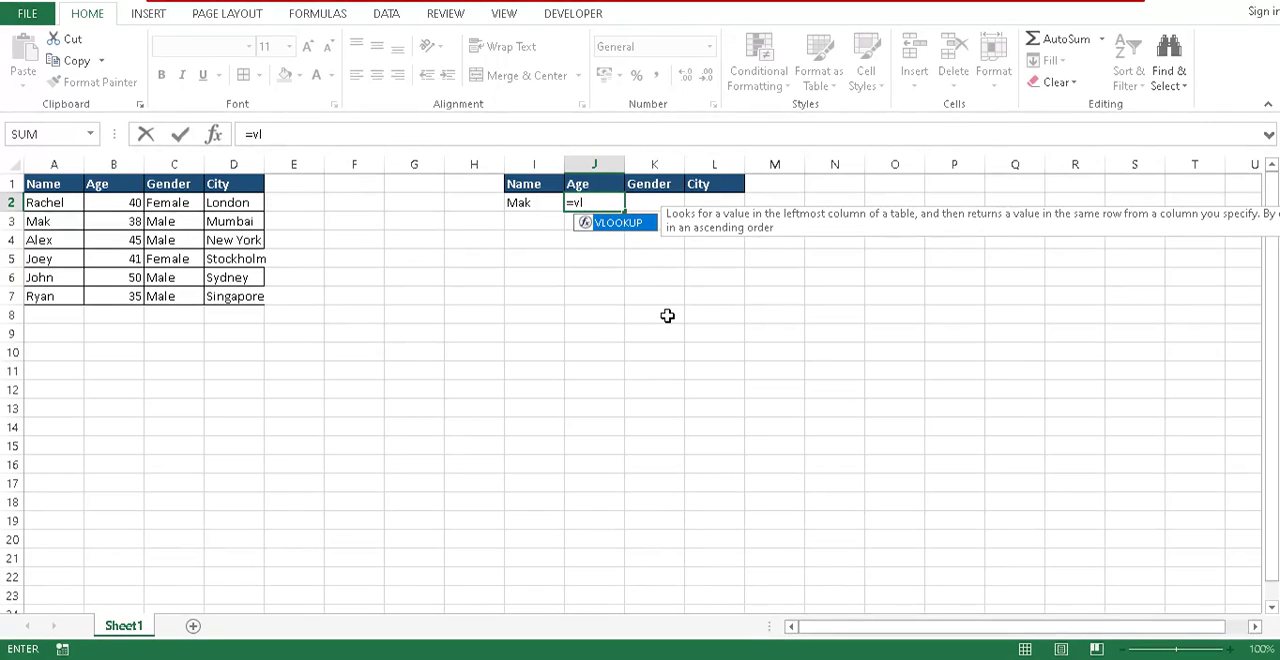
pyautogui.press('BackSpace')
pyautogui.press('BackSpace')
pyautogui.write('v')
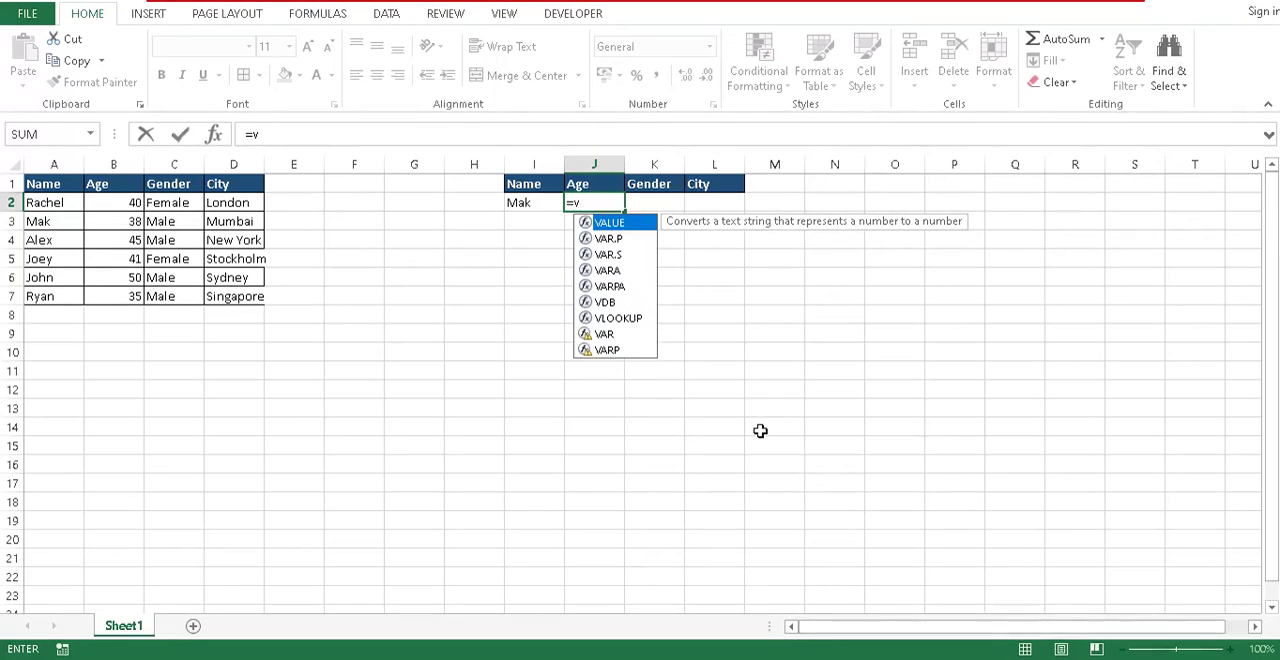
pyautogui.press('Down')
pyautogui.press('Down')
pyautogui.press('Down')
pyautogui.press('Down')
pyautogui.press('Down')
pyautogui.press('Down')
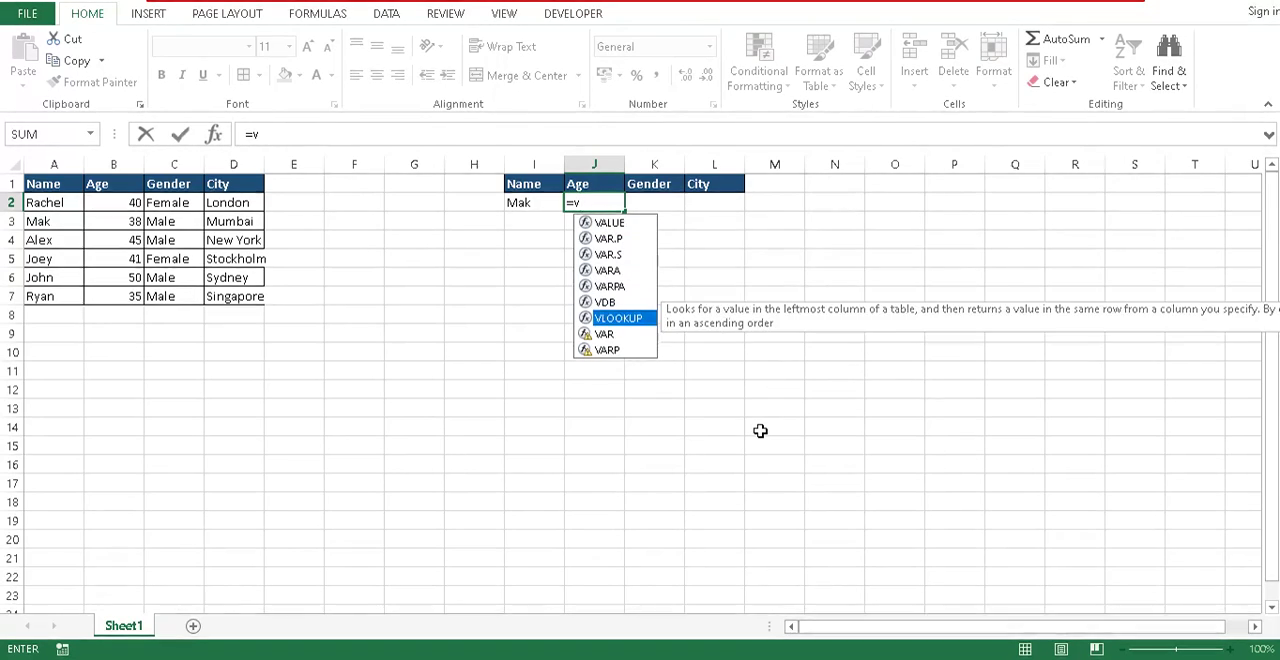
pyautogui.press('Tab')
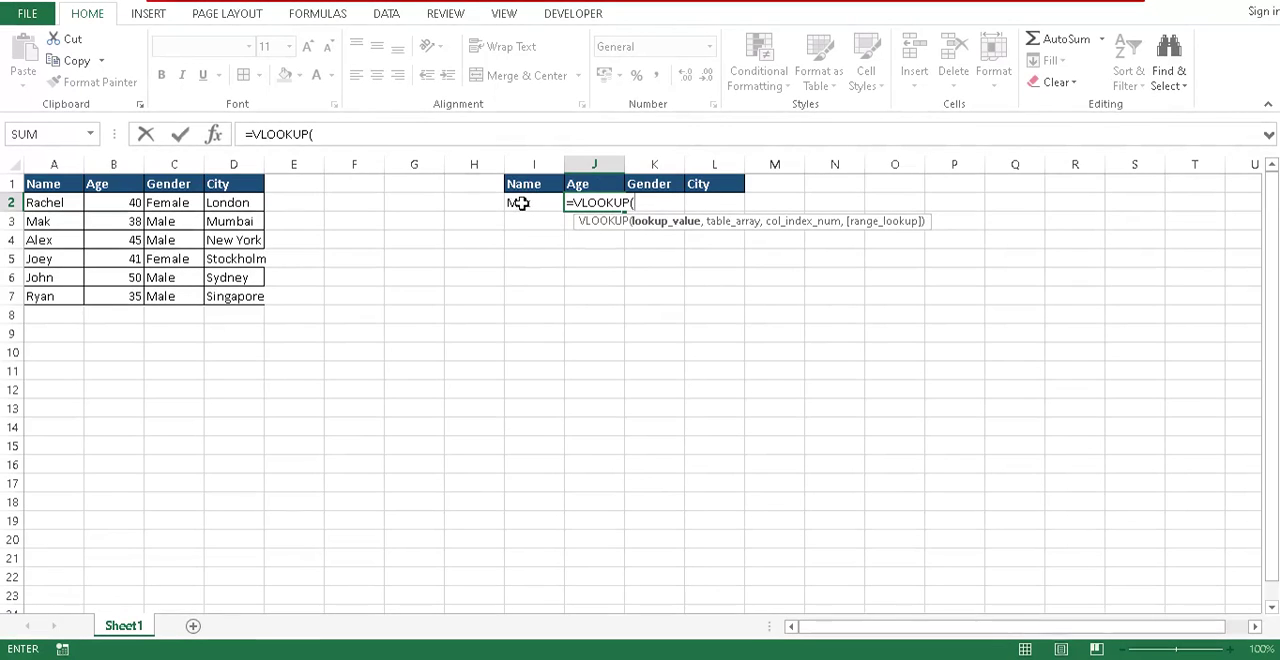
pyautogui.click(522, 203)
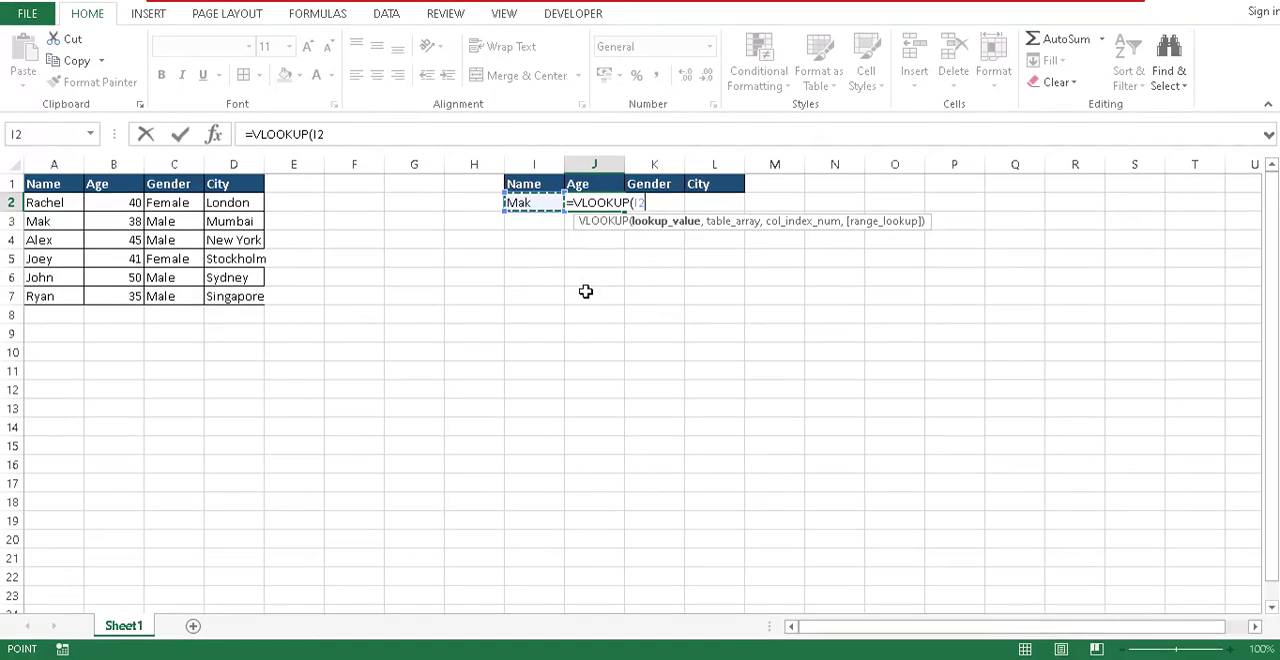
pyautogui.press('F4')
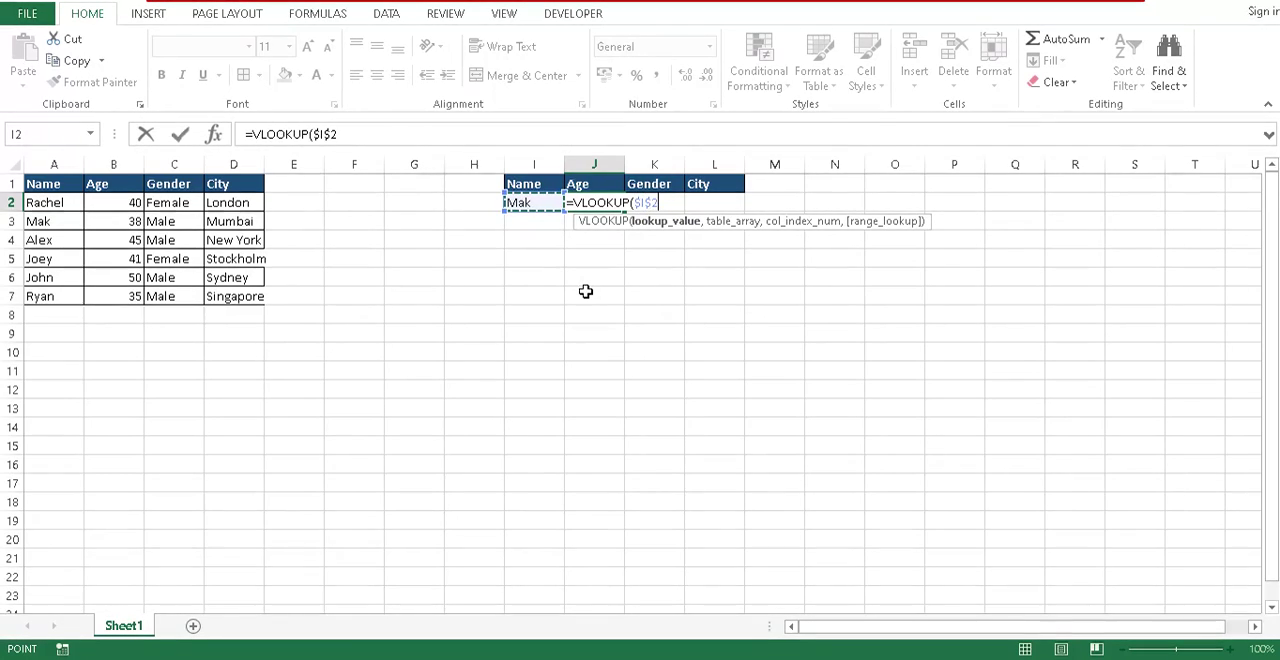
pyautogui.write(',')
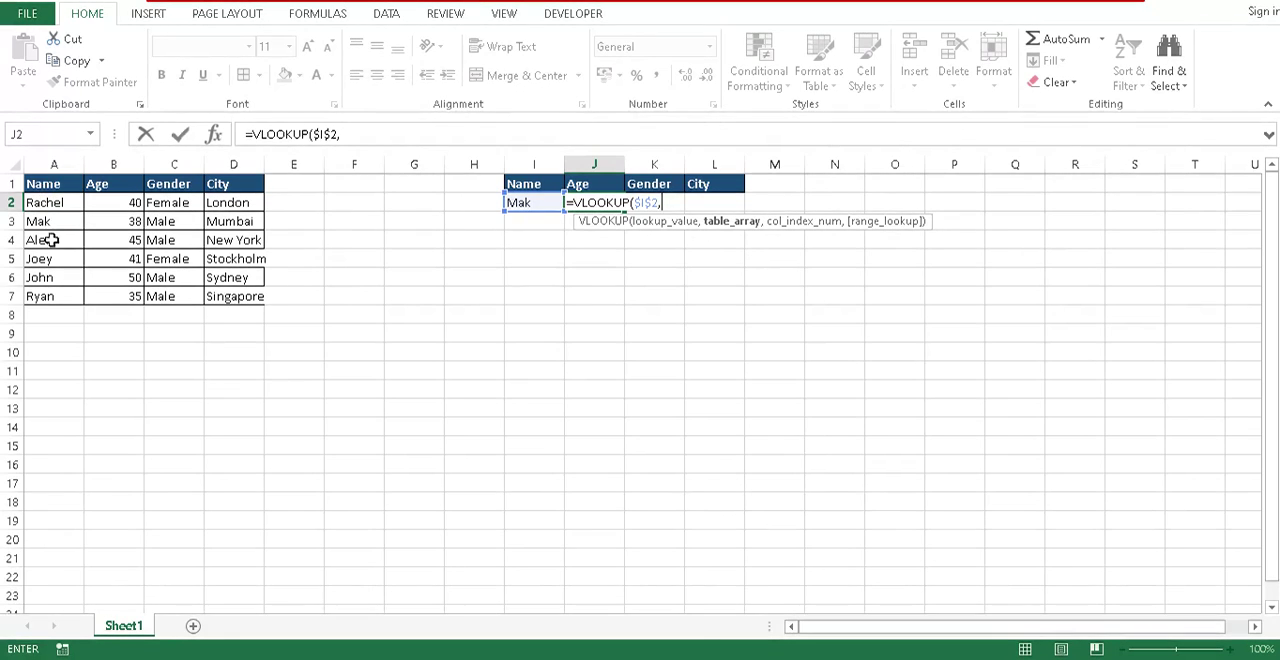
# - Set the formula's table array to the absolute range $A$1:$D$7 and its column index to 2
pyautogui.moveTo(42, 187); pyautogui.dragTo(238, 302)
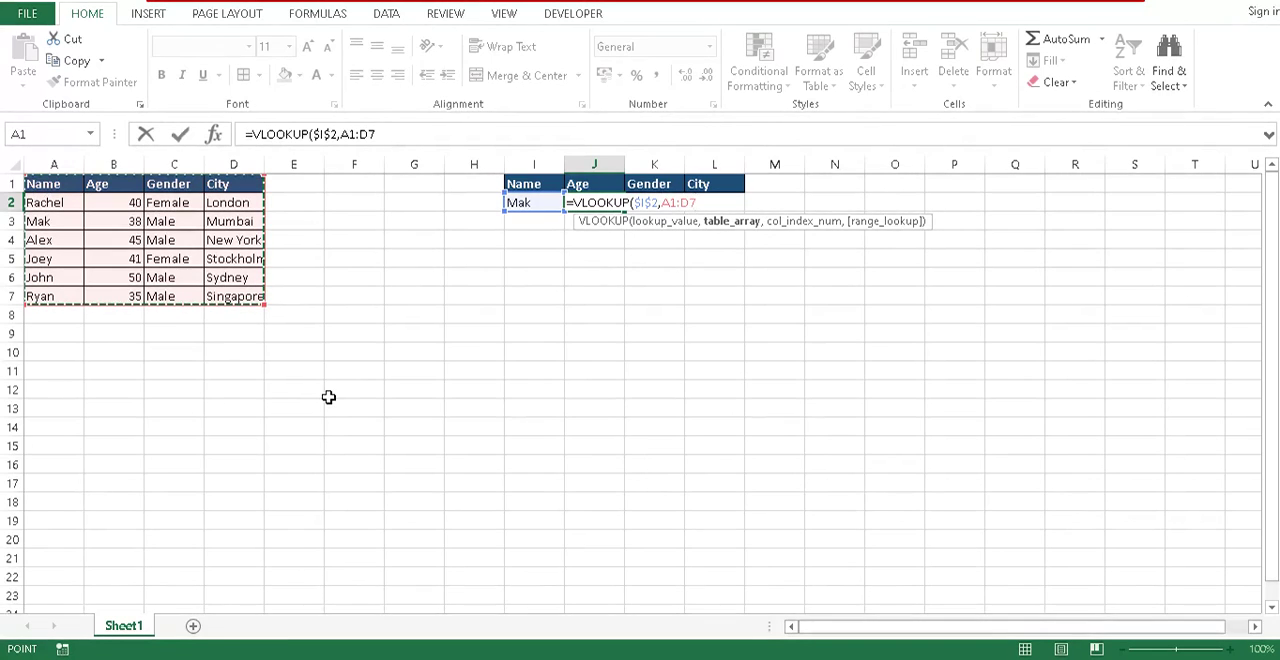
pyautogui.press('F4')
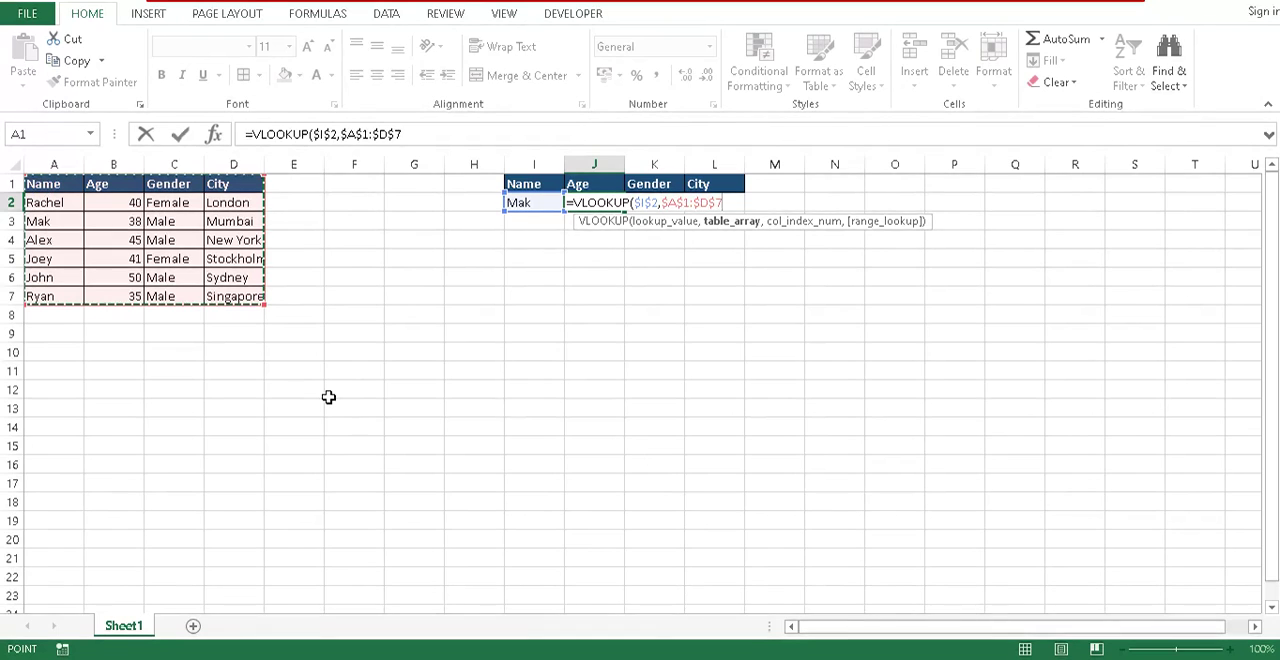
pyautogui.write(',')
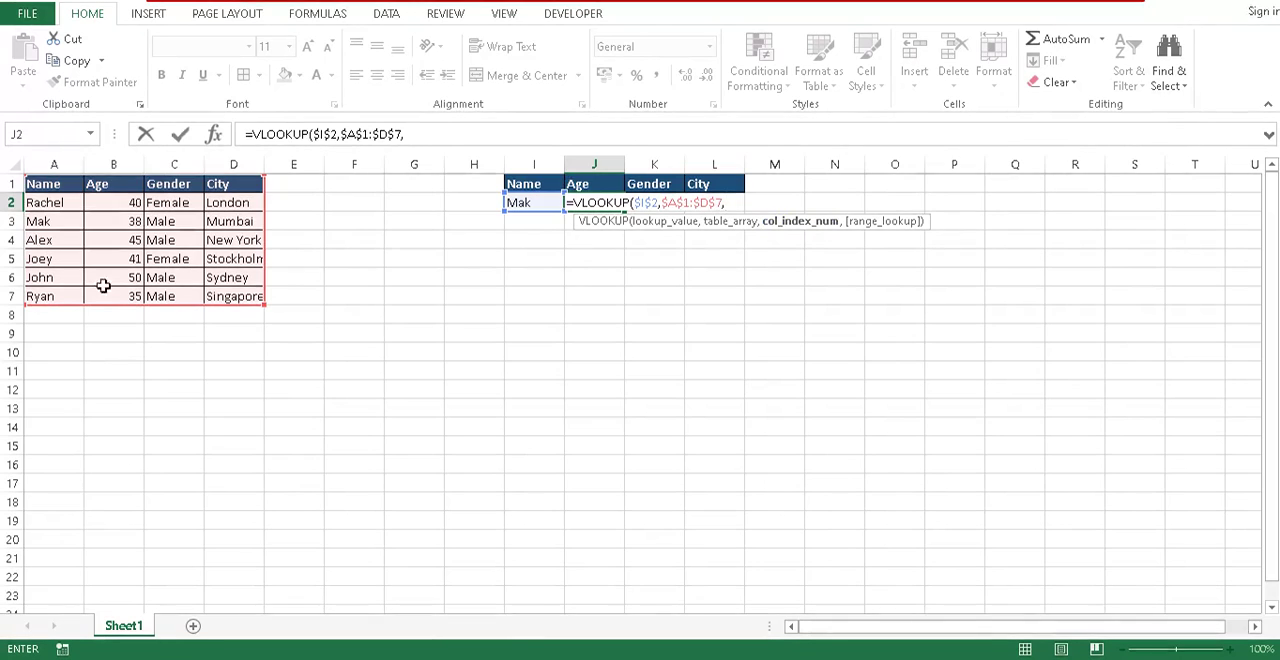
pyautogui.write('2,')
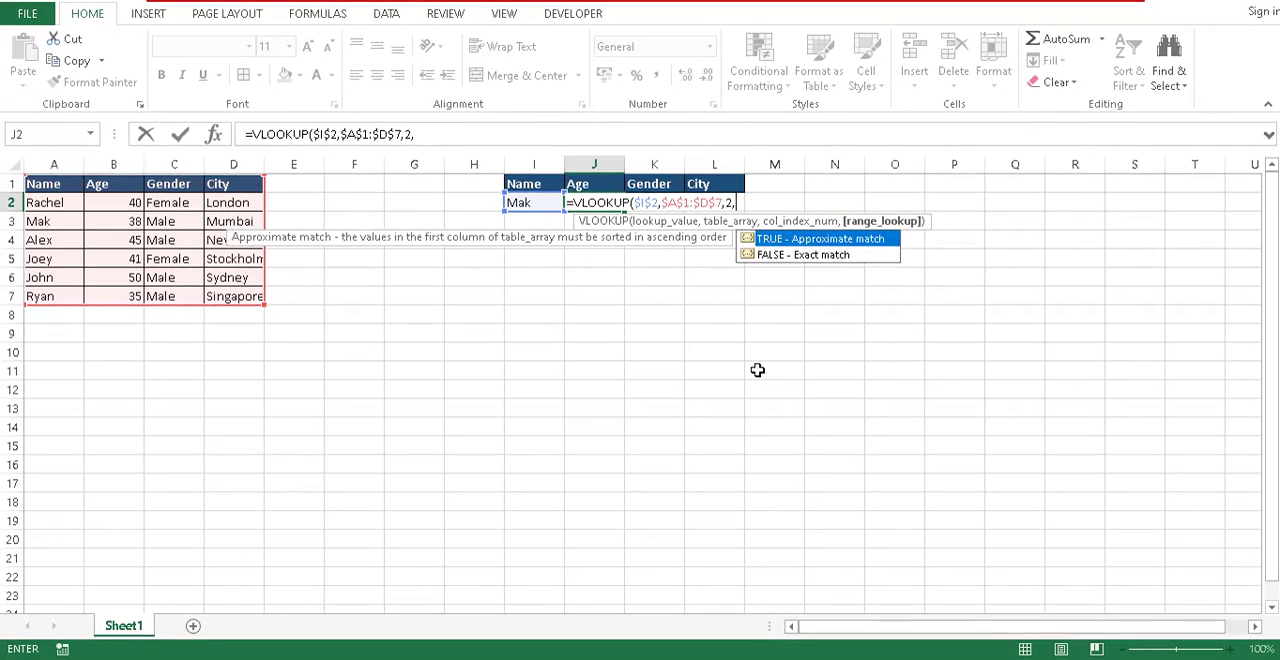
# - Compare the TRUE approximate-match and FALSE exact-match options for the VLOOKUP range lookup argument
pyautogui.press('Down')
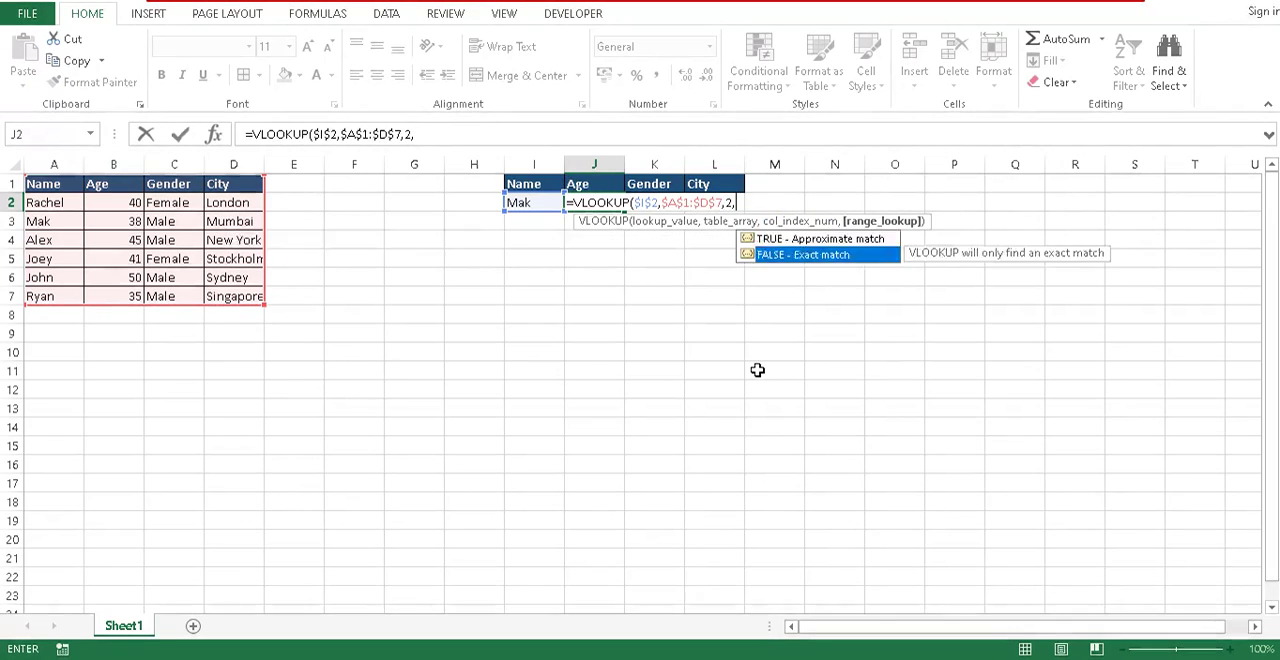
pyautogui.press('Up')
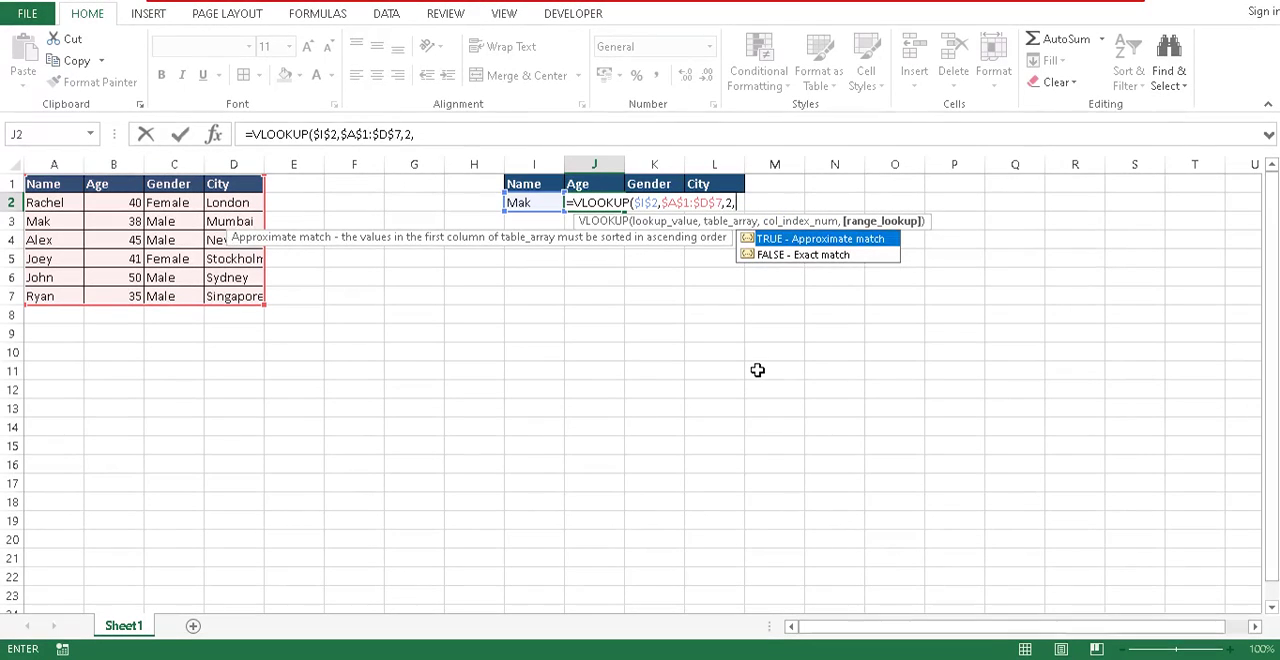
pyautogui.press('Down')
pyautogui.press('Up')
pyautogui.press('Down')
pyautogui.press('Up')
pyautogui.press('Down')
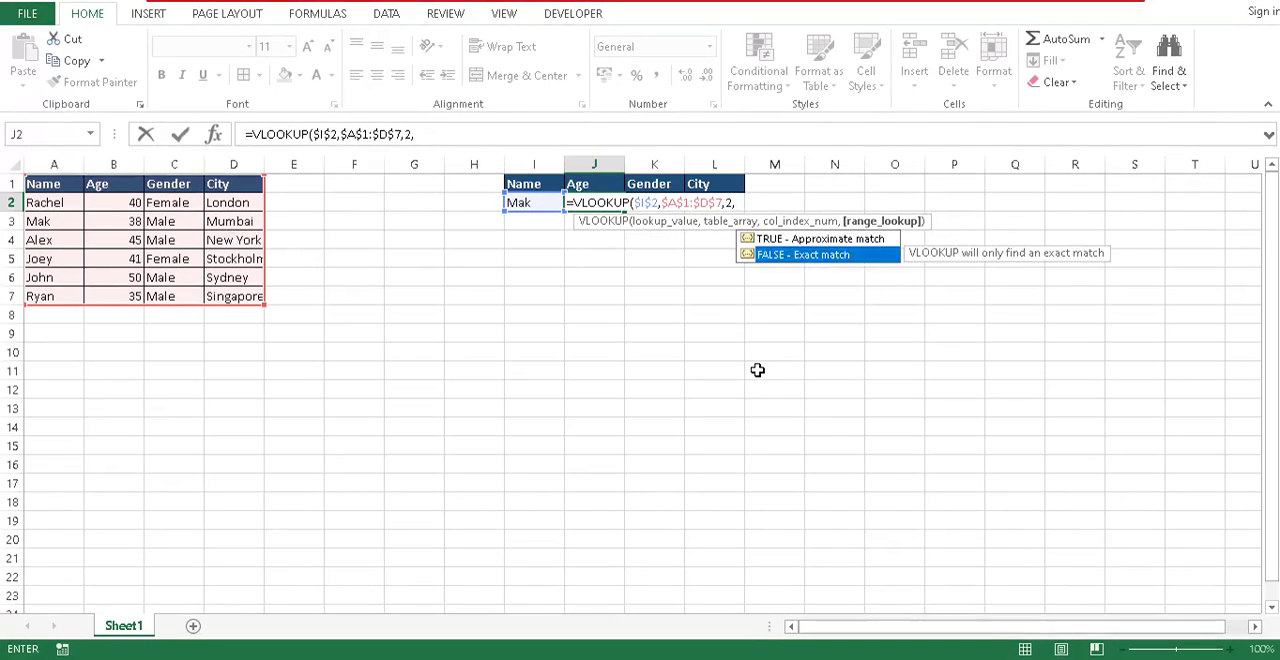
pyautogui.press('Up')
pyautogui.press('Down')
pyautogui.press('Up')
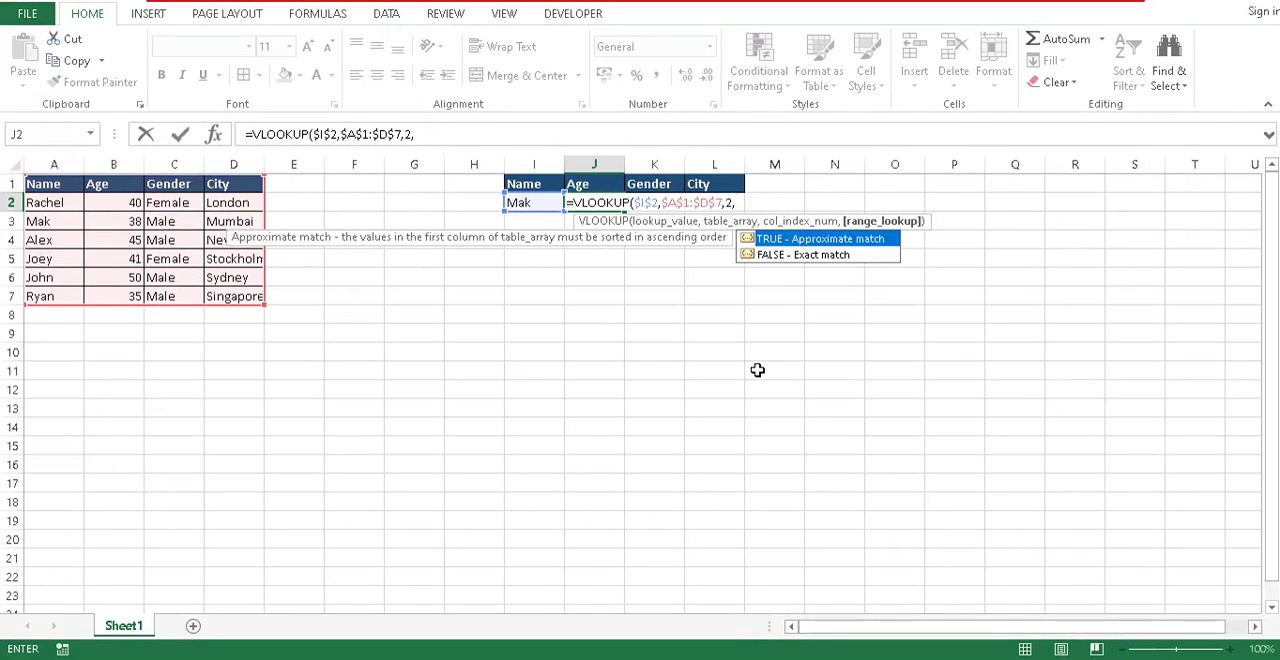
pyautogui.press('Down')
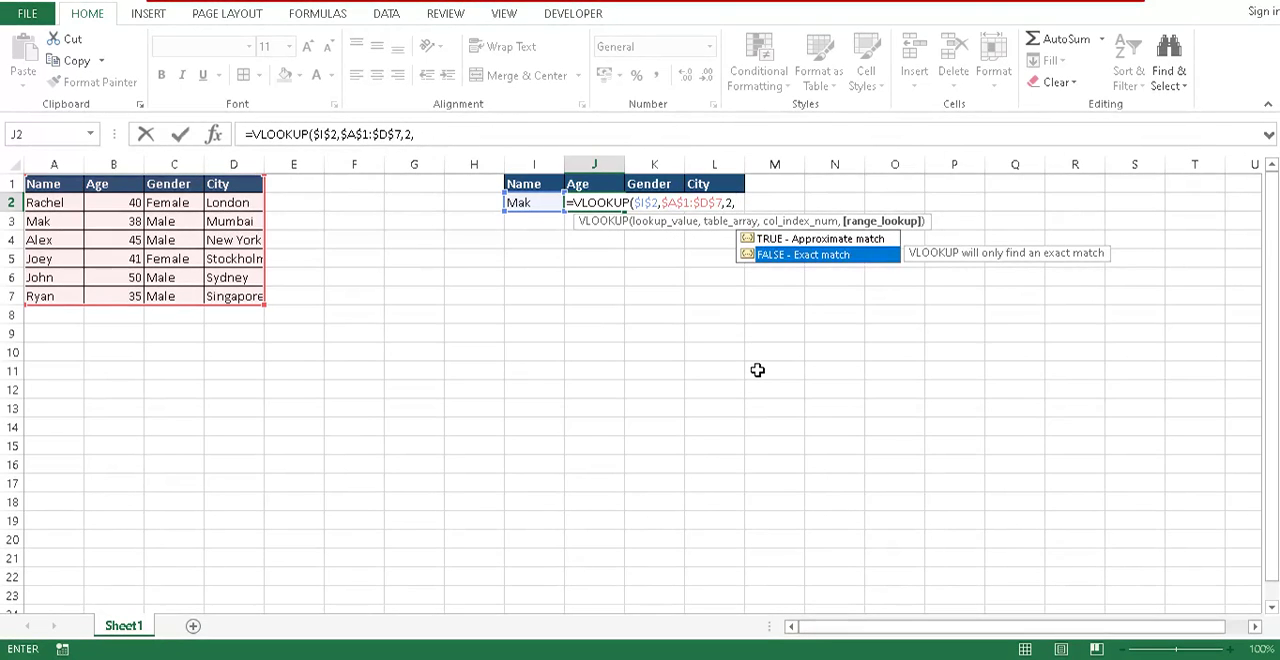
pyautogui.press('Up')
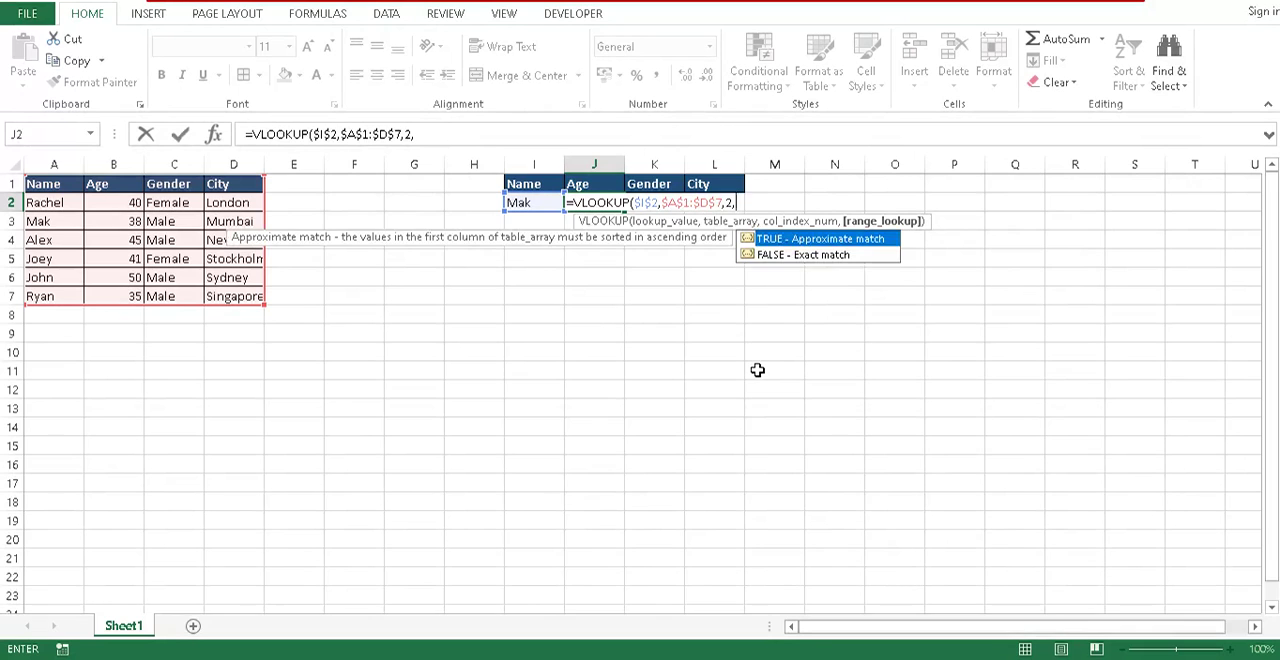
pyautogui.press('Down')
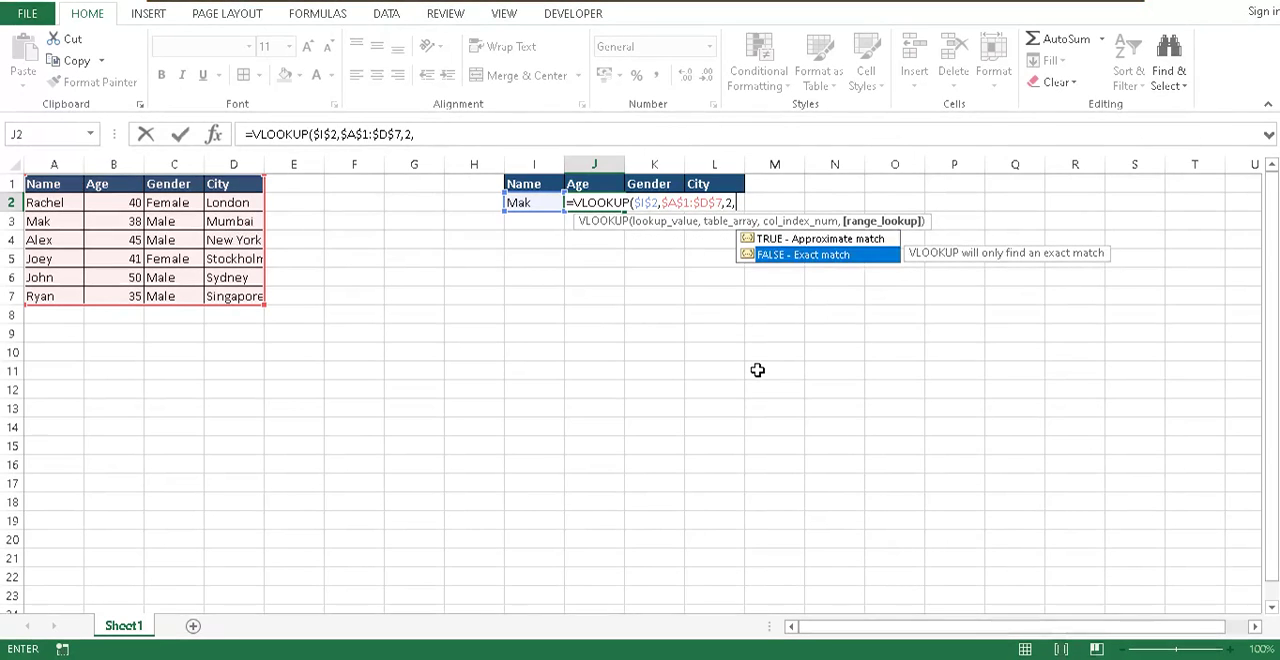
pyautogui.press('Up')
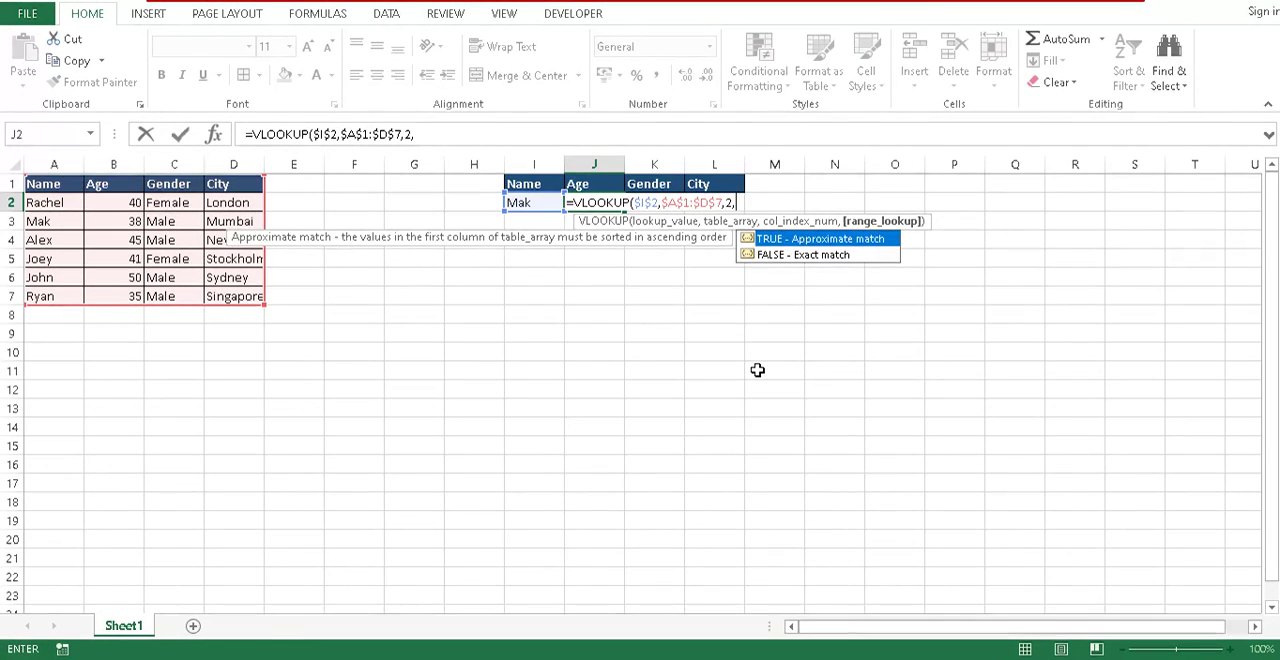
pyautogui.press('Down')
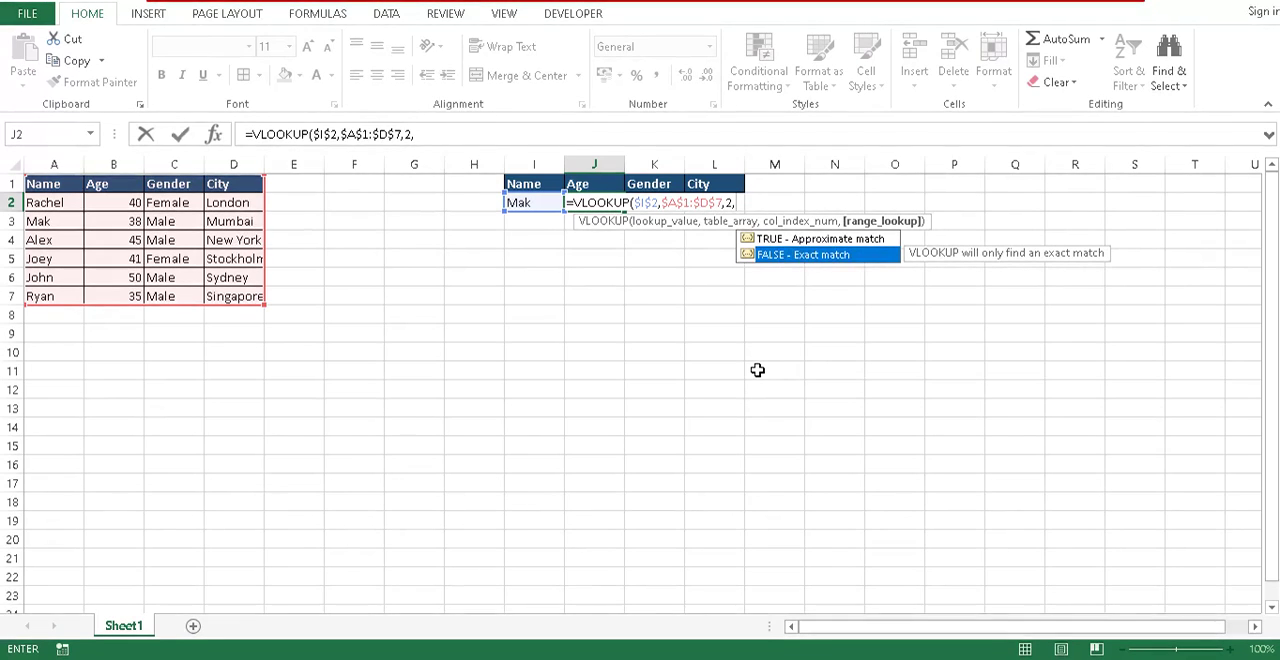
# - Complete the J2 VLOOKUP formula with 0 as the range lookup argument for an exact match
pyautogui.press('Tab')
pyautogui.press('BackSpace')
pyautogui.press('BackSpace')
pyautogui.press('BackSpace')
pyautogui.press('BackSpace')
pyautogui.press('BackSpace')
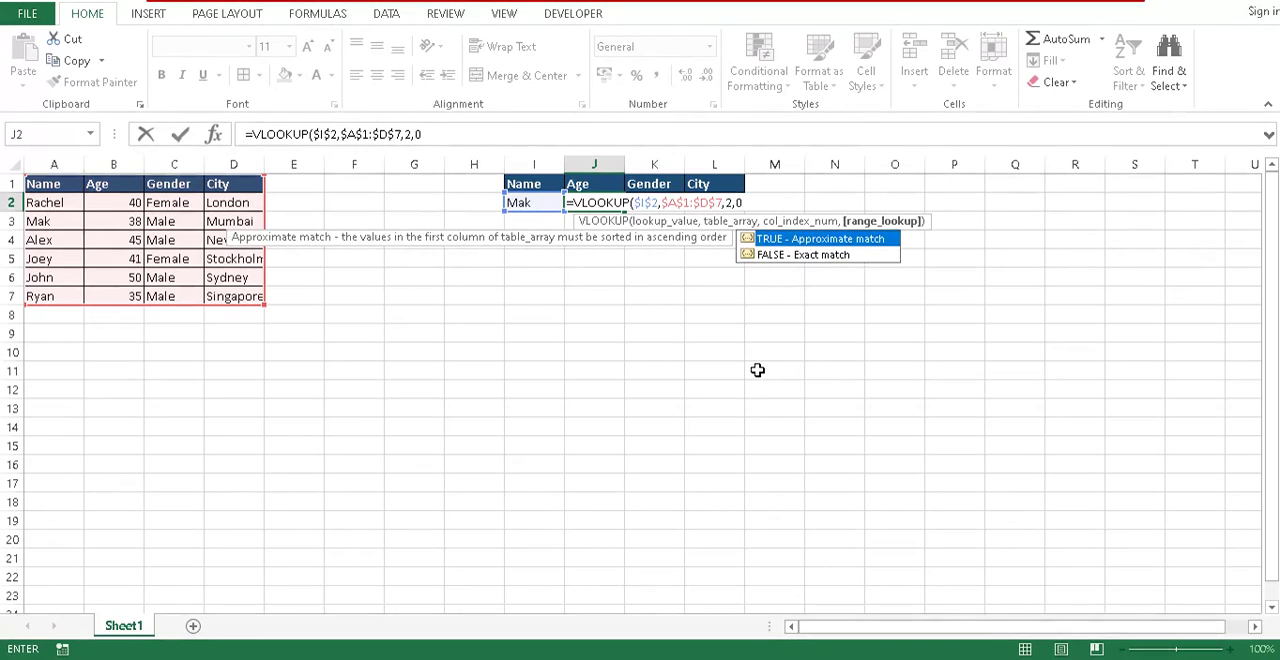
pyautogui.press('BackSpace')
pyautogui.write('0)')
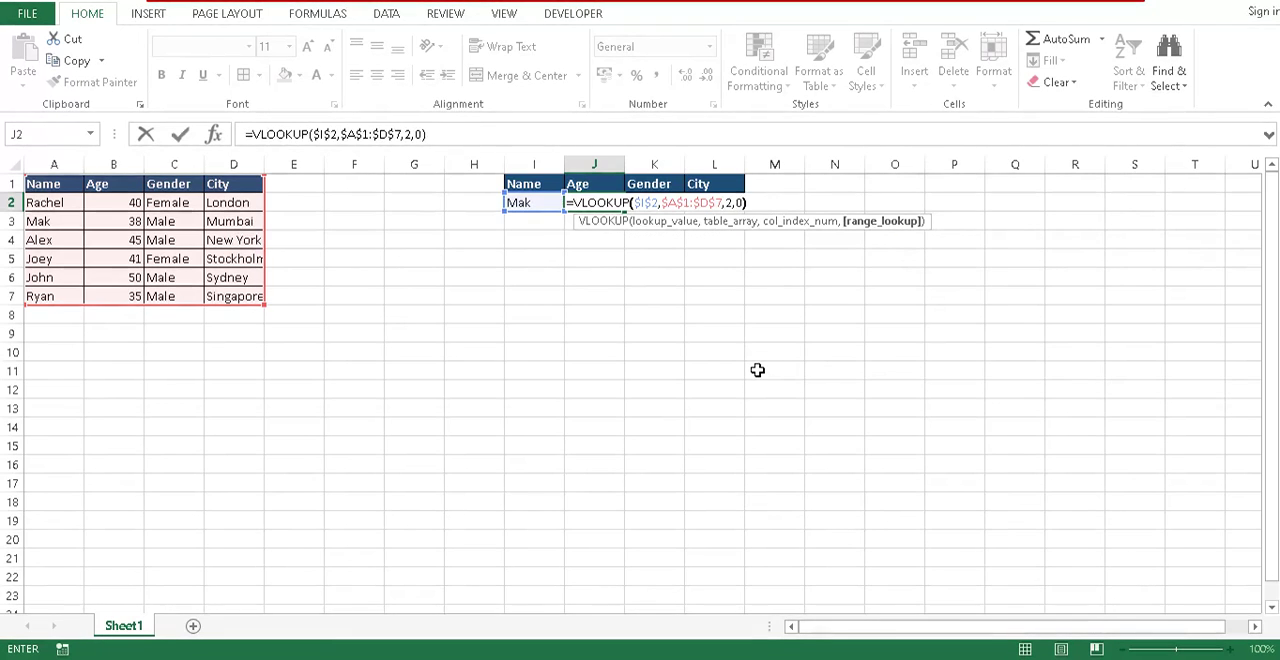
pyautogui.press('Return')
pyautogui.press('Up')
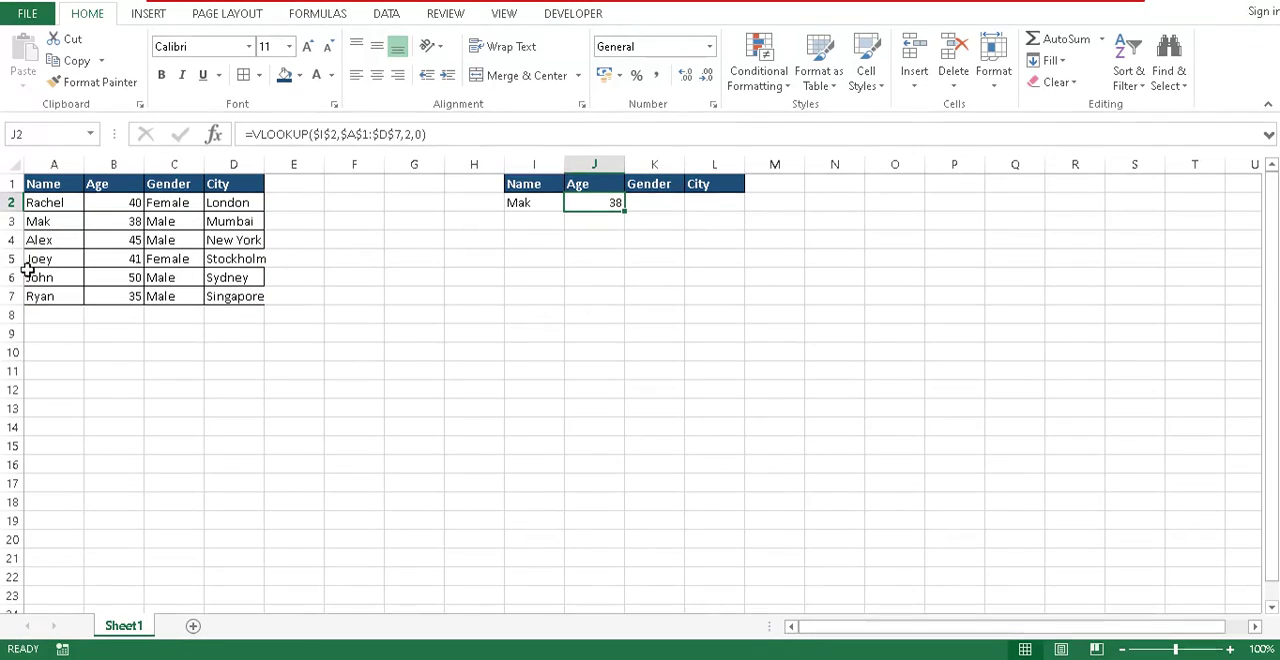
# - Compare the looked-up age in J2 with the matching source row, and review the Gender and City result cells
pyautogui.click(71, 220)
pyautogui.press('Right')
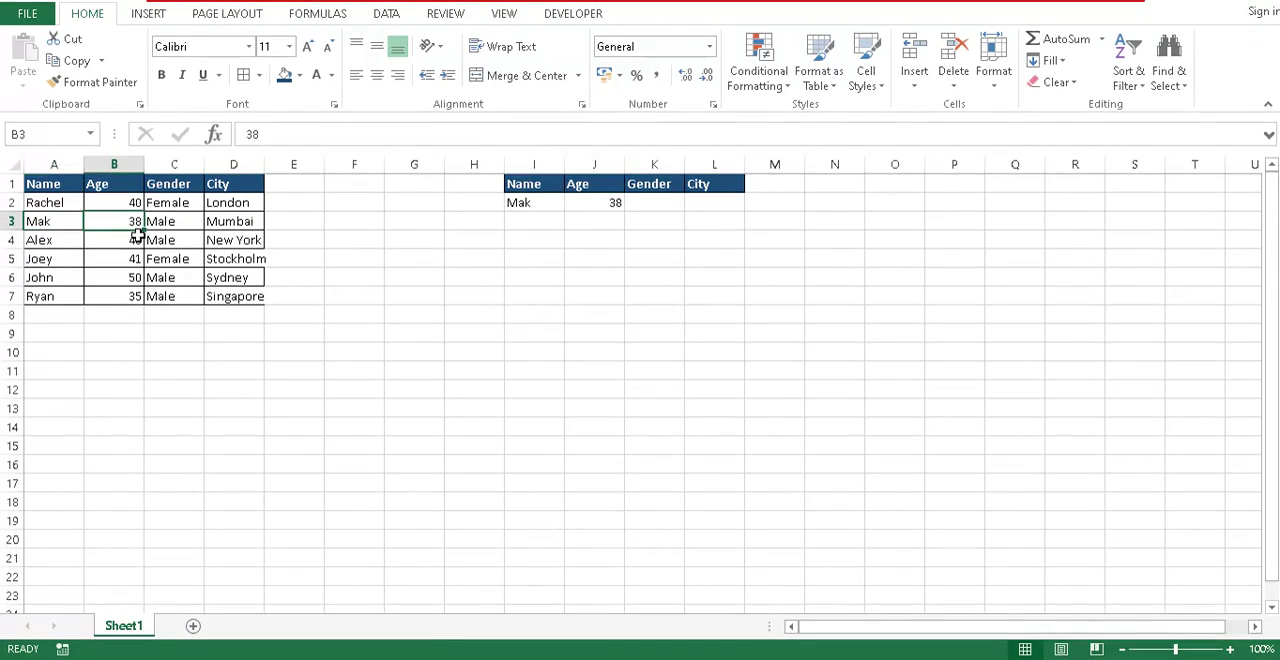
pyautogui.click(603, 205)
pyautogui.click(669, 200)
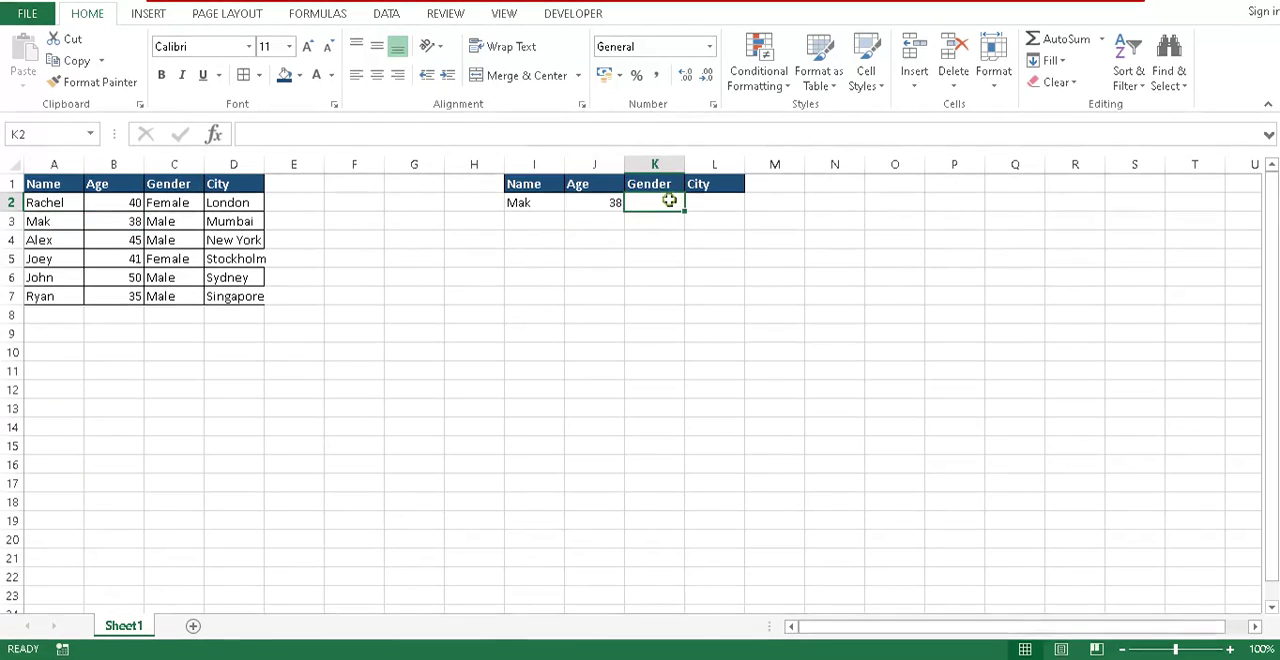
pyautogui.press('Right')
pyautogui.press('Left')
pyautogui.press('Left')
pyautogui.press('Right')
pyautogui.press('Right')
pyautogui.press('Left')
pyautogui.press('Left')
pyautogui.press('Right')
pyautogui.press('Right')
pyautogui.press('Left')
pyautogui.press('Right')
# - Fill the J2 VLOOKUP formula across the Gender and City cells K2:L2
pyautogui.press('Left')
pyautogui.press('Right')
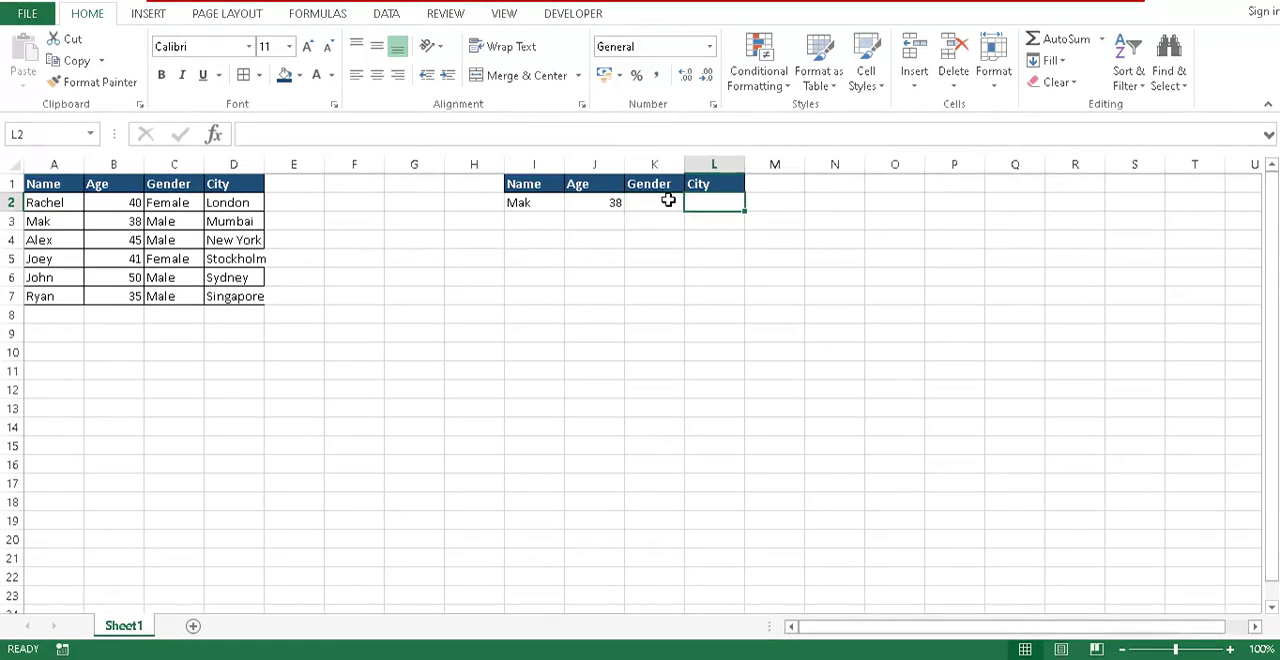
pyautogui.press('Left')
pyautogui.press('Left')
pyautogui.moveTo(621, 210); pyautogui.dragTo(741, 216)
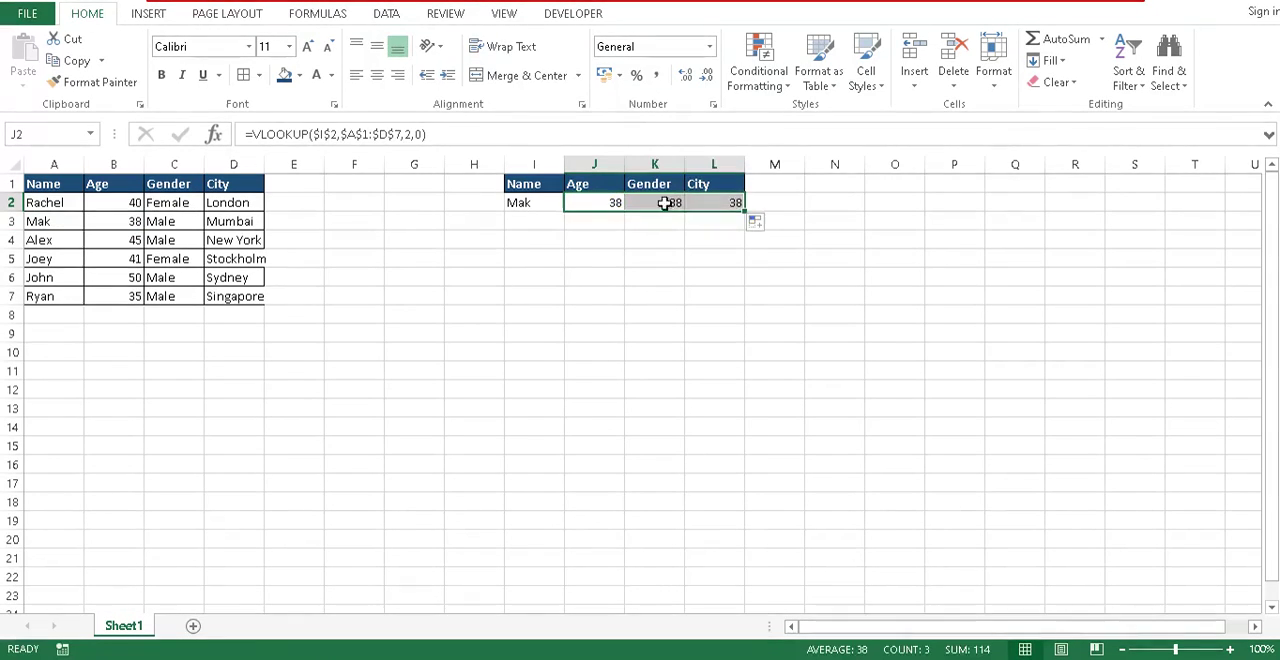
# - Change the column index of the VLOOKUP formula in K2 to 3 for the Gender column
pyautogui.click(674, 201)
pyautogui.click(410, 134)
pyautogui.press('BackSpace')
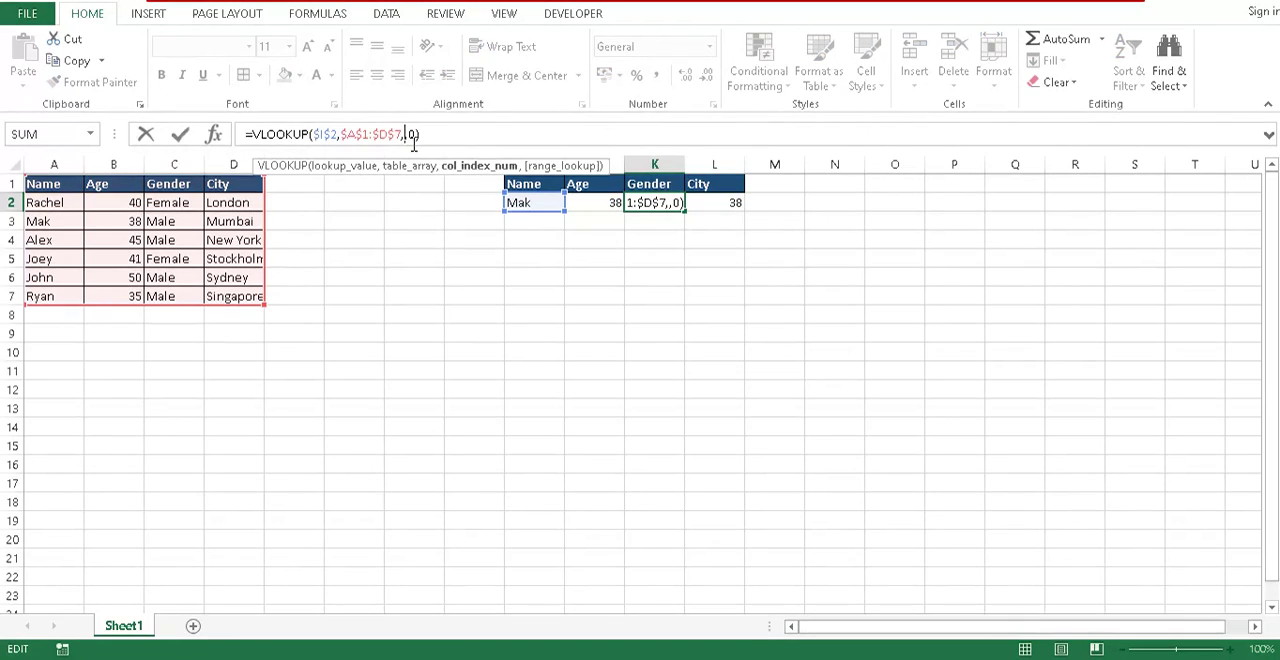
pyautogui.write('3')
pyautogui.press('Return')
pyautogui.press('Up')
# - Change the column index of the VLOOKUP formula in L2 so it returns the City column
pyautogui.press('Right')
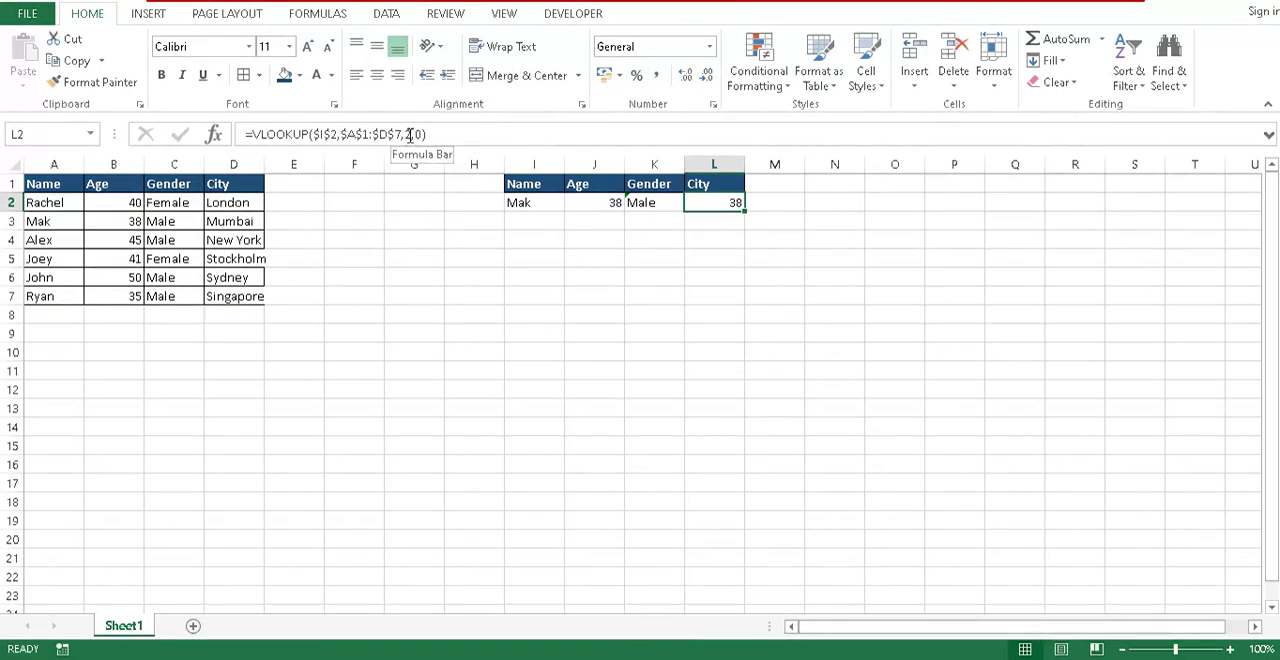
pyautogui.doubleClick(409, 134)
pyautogui.press('BackSpace')
pyautogui.press('Return')
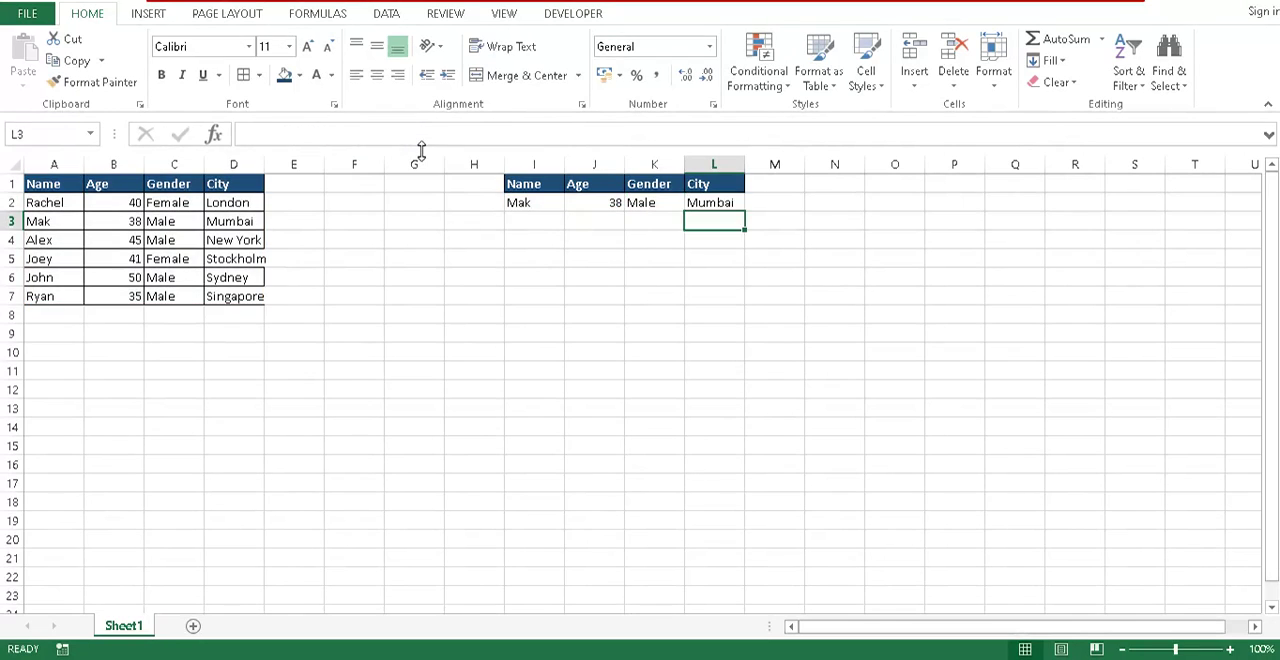
# - Replace the lookup name in I2 with the third listed person's name from the source table
pyautogui.press('Up')
pyautogui.press('Left')
pyautogui.press('Left')
pyautogui.press('Left')
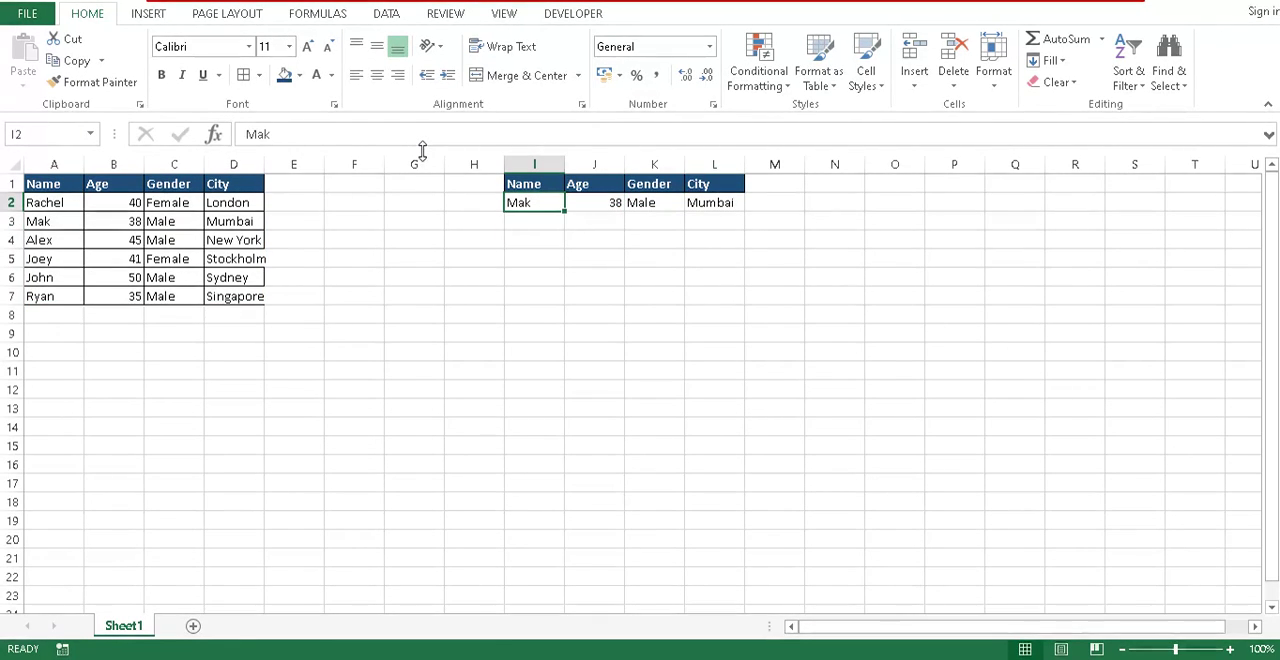
pyautogui.write('Alex')
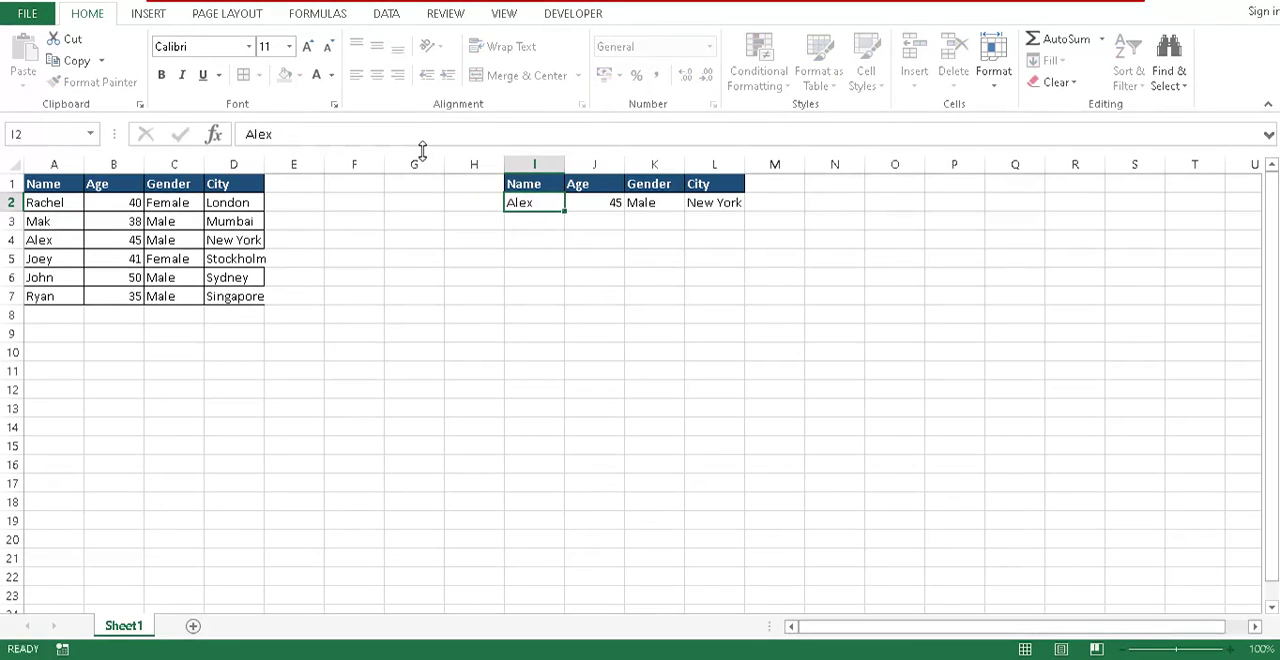
# - Replace the lookup name in I2 with the last person's name listed in the source table
pyautogui.press('Tab')
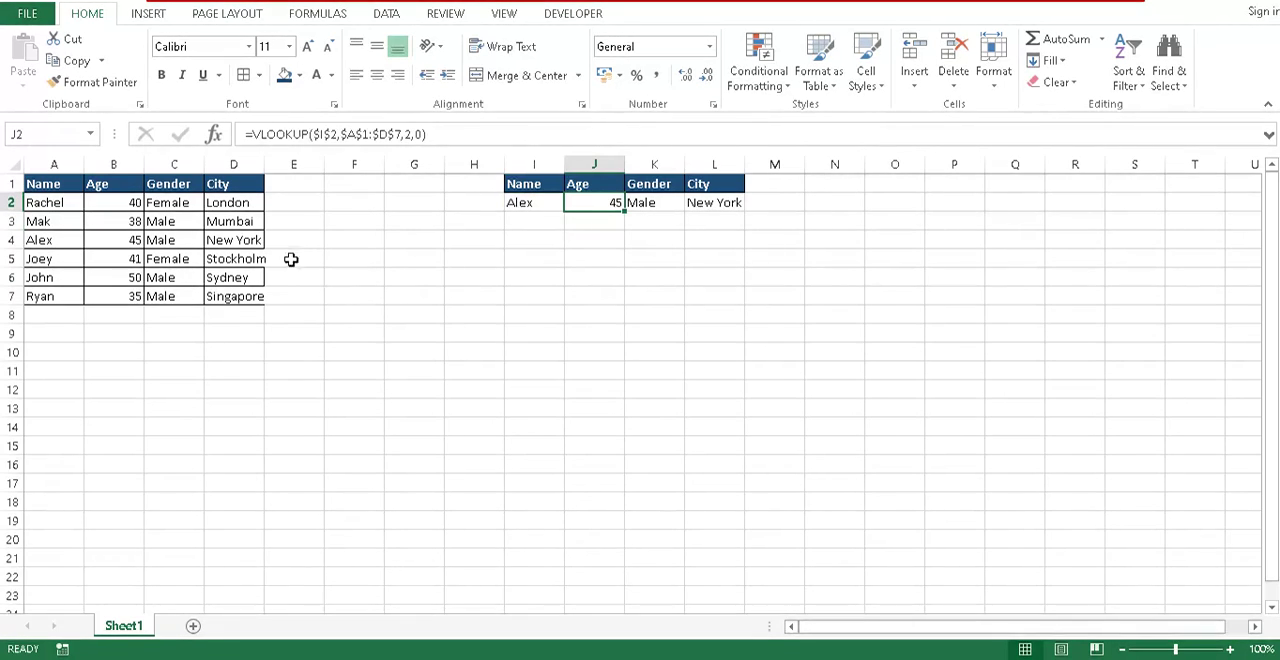
pyautogui.click(672, 205)
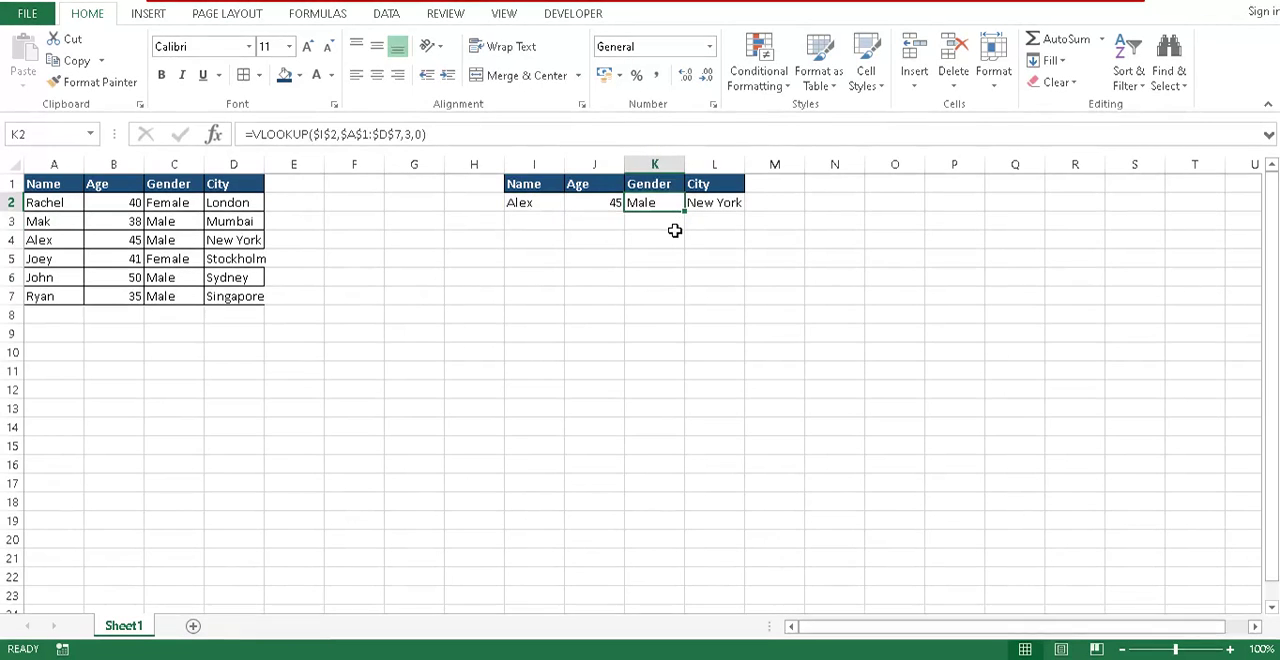
pyautogui.press('Left')
# - Examine the age, gender and city results in J2:L2 for the name in I2, and the Name column of the source table
pyautogui.press('Left')
pyautogui.write('Ryan')
pyautogui.press('Return')
pyautogui.press('Up')
pyautogui.press('Right')
pyautogui.press('Right')
pyautogui.press('Right')
pyautogui.press('Left')
pyautogui.press('Left')
pyautogui.press('Left')
pyautogui.press('Right')
pyautogui.press('Right')
pyautogui.press('Right')
pyautogui.press('Down')
pyautogui.press('Left')
pyautogui.press('Up')
pyautogui.press('Left')
pyautogui.press('Left')
pyautogui.press('Down')
pyautogui.press('Up')
pyautogui.press('Down')
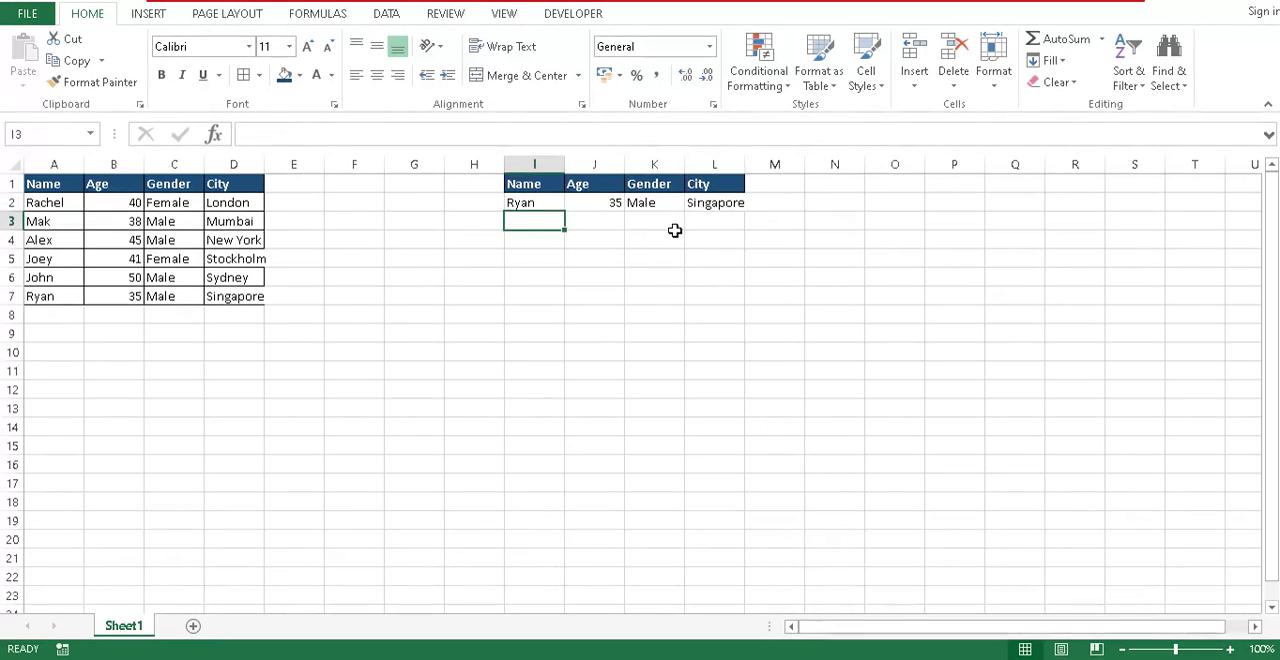
pyautogui.press('Up')
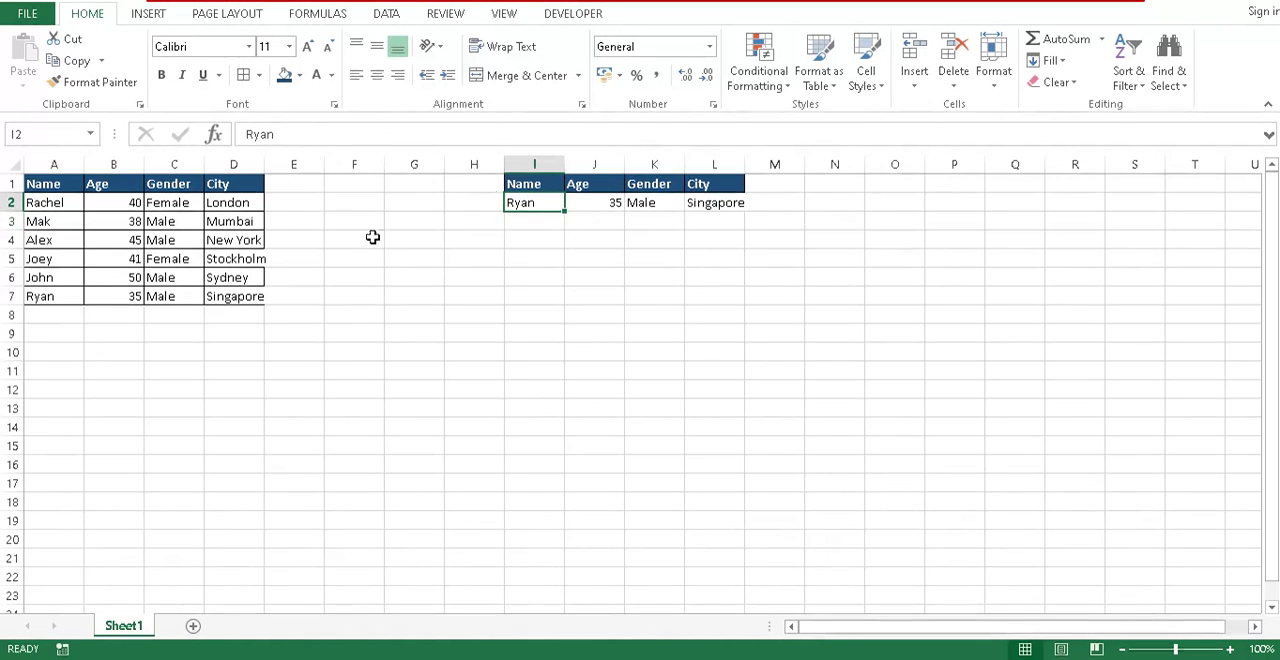
pyautogui.click(50, 203)
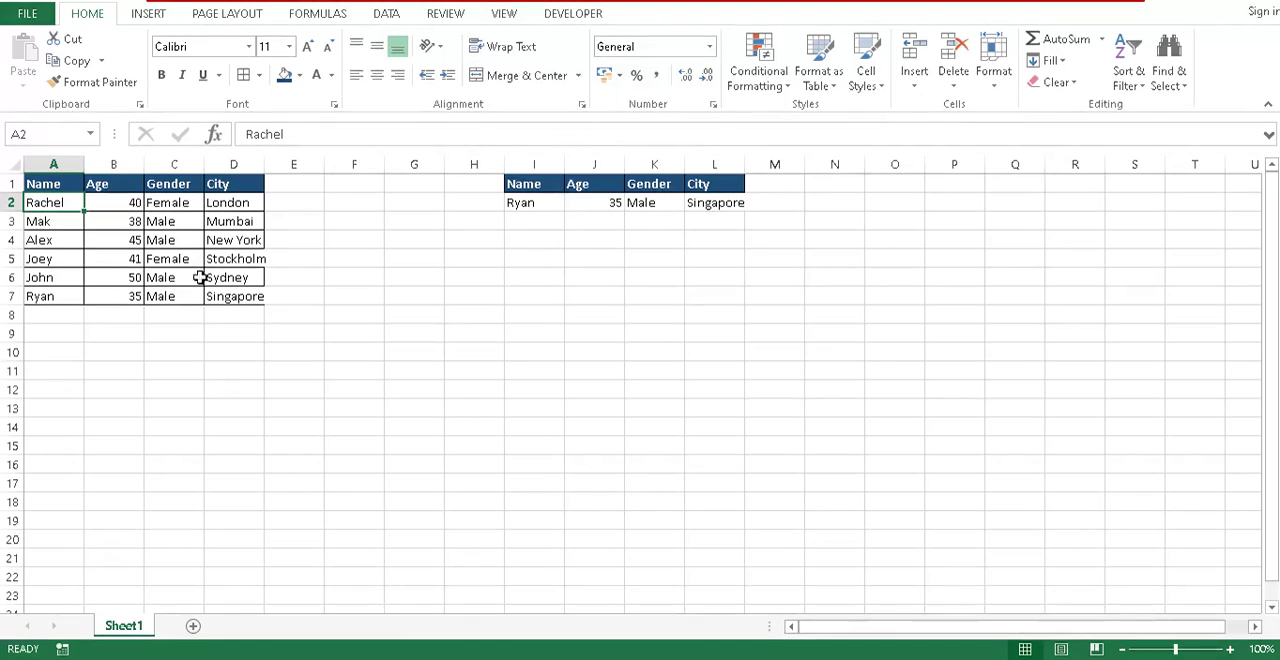
# - Try the city London as the lookup value in I2 and inspect the Age formula in J2
pyautogui.click(533, 205)
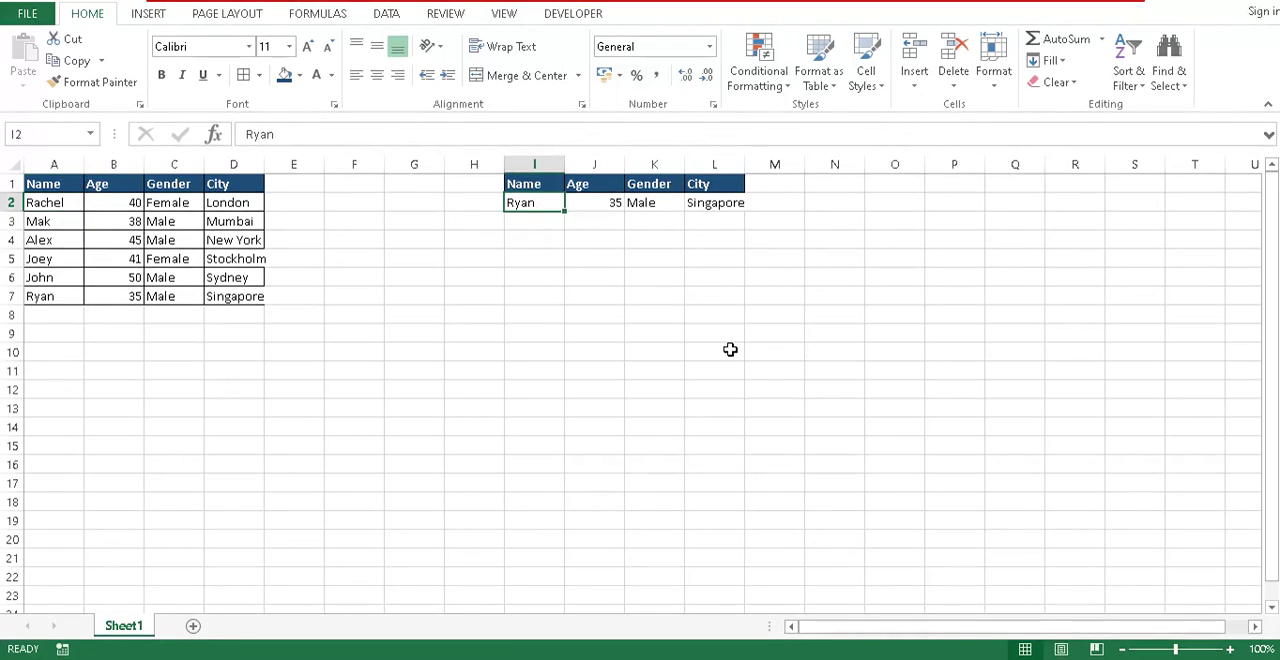
pyautogui.write('London')
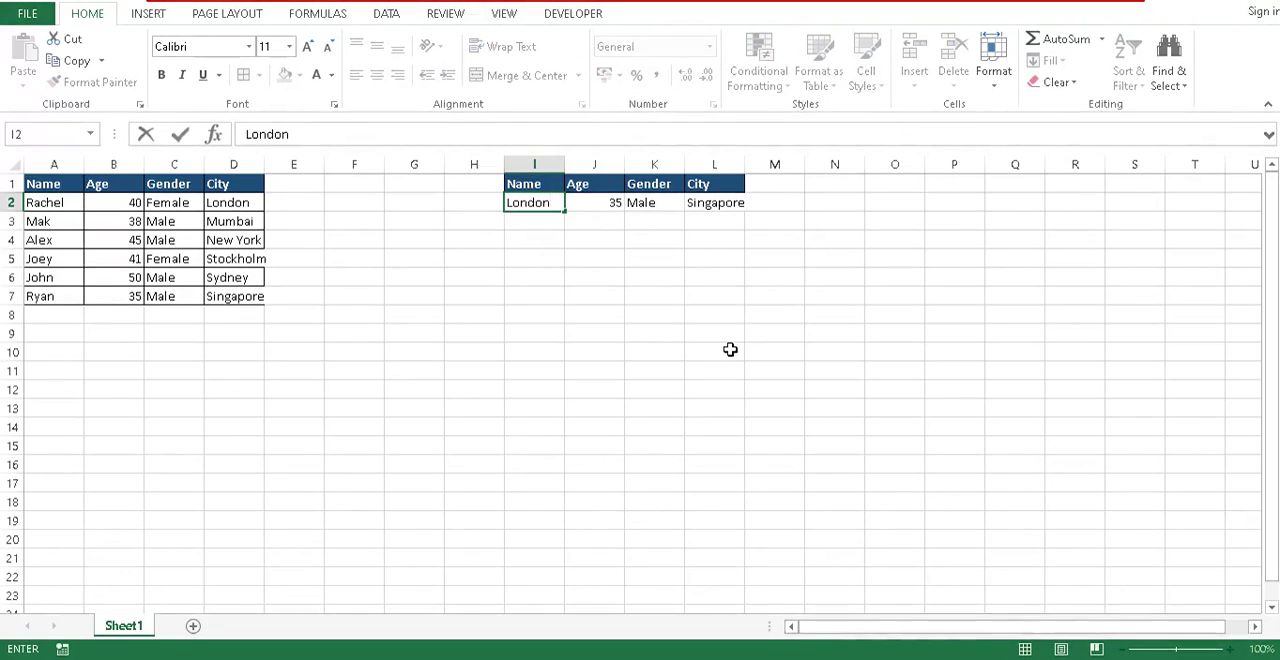
pyautogui.press('Return')
pyautogui.press('Up')
pyautogui.press('Right')
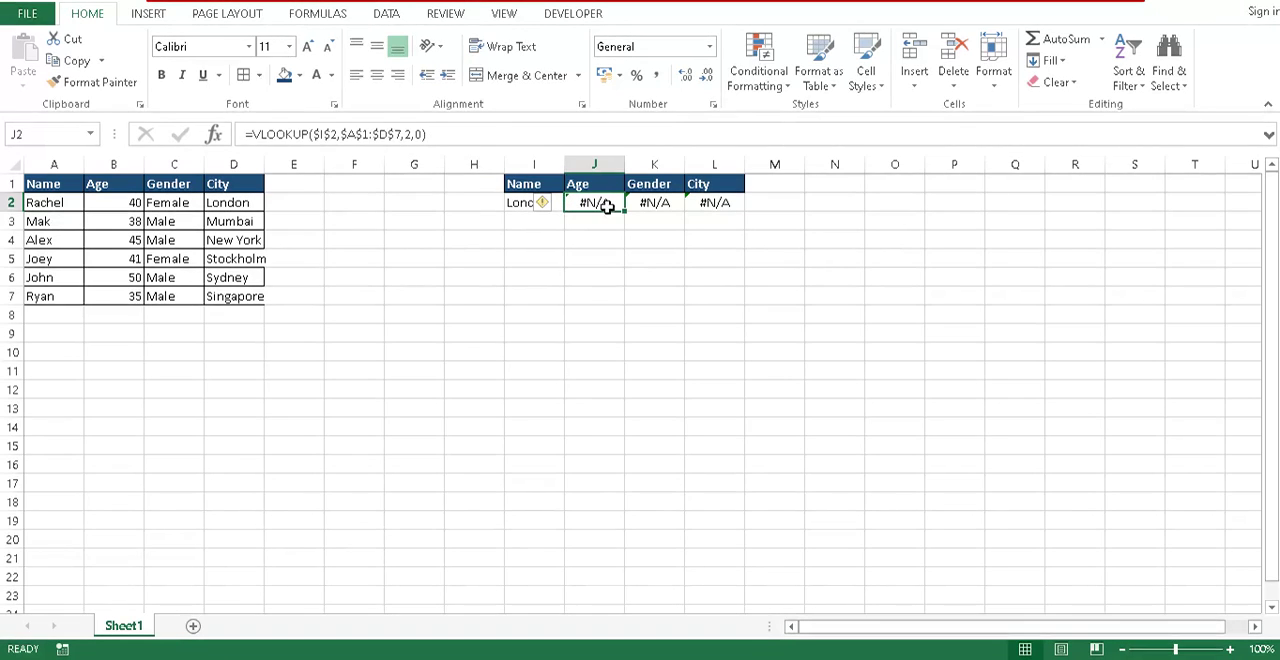
pyautogui.click(413, 134)
pyautogui.click(600, 215)
# - Replace the lookup value in I2 with the first person's name listed in the source table
pyautogui.click(516, 206)
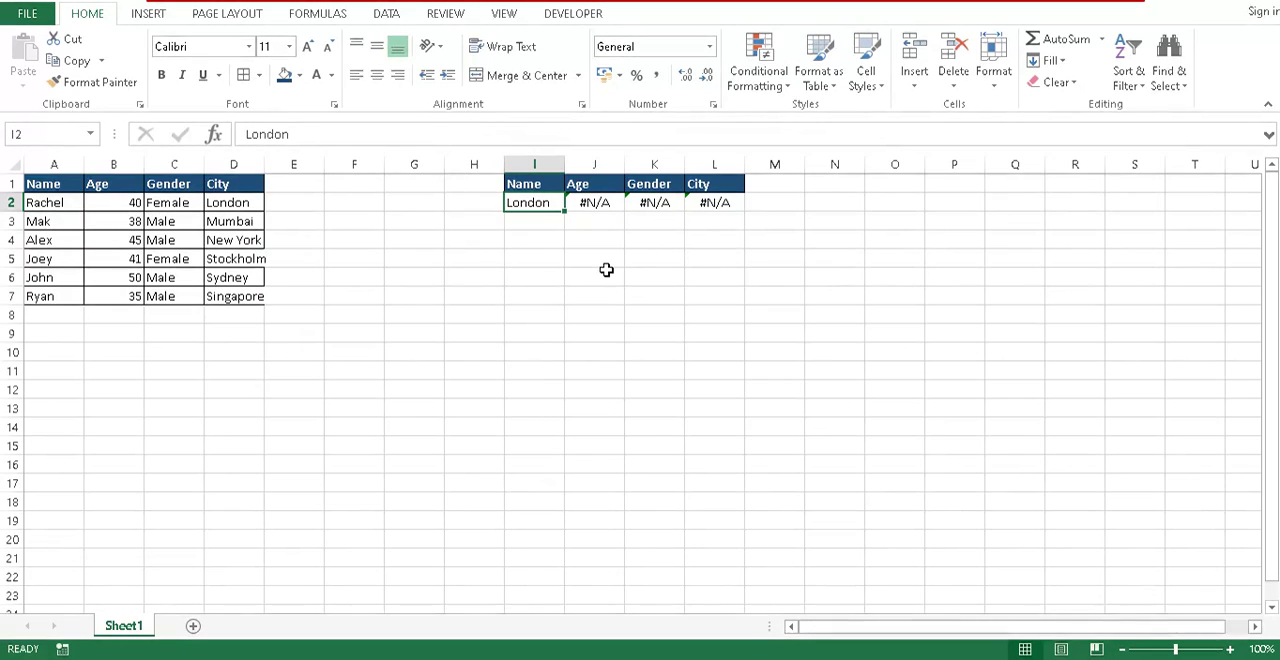
pyautogui.write('Rachel')
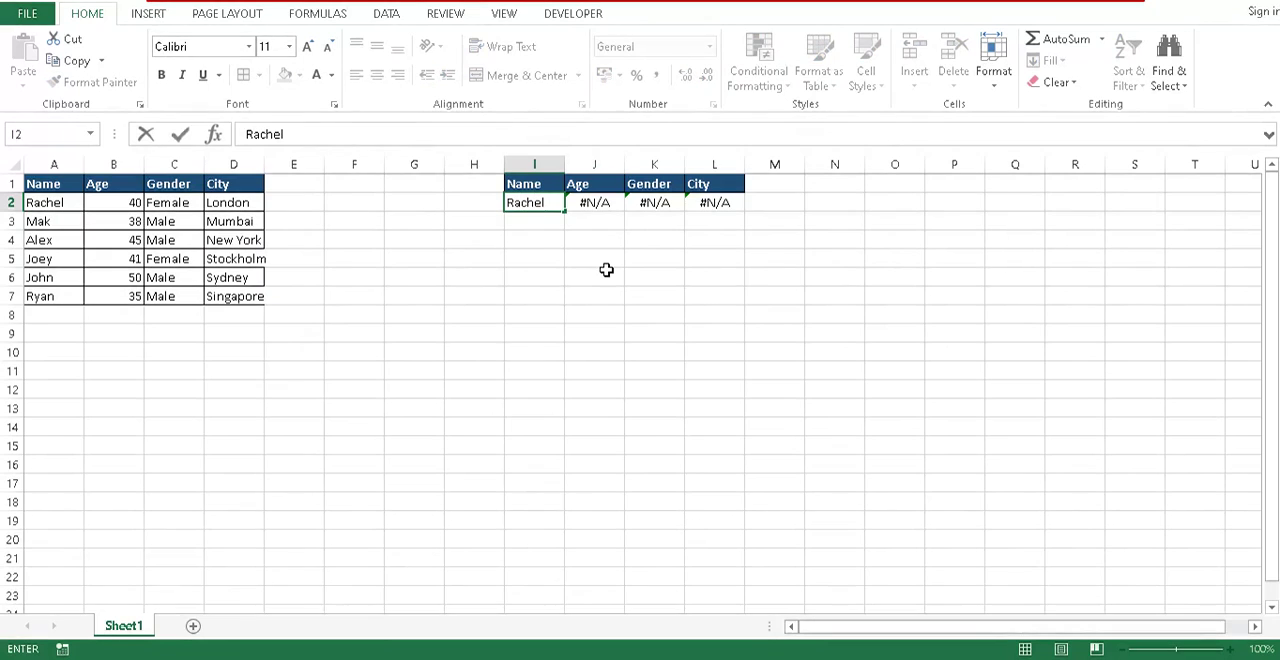
pyautogui.press('Return')
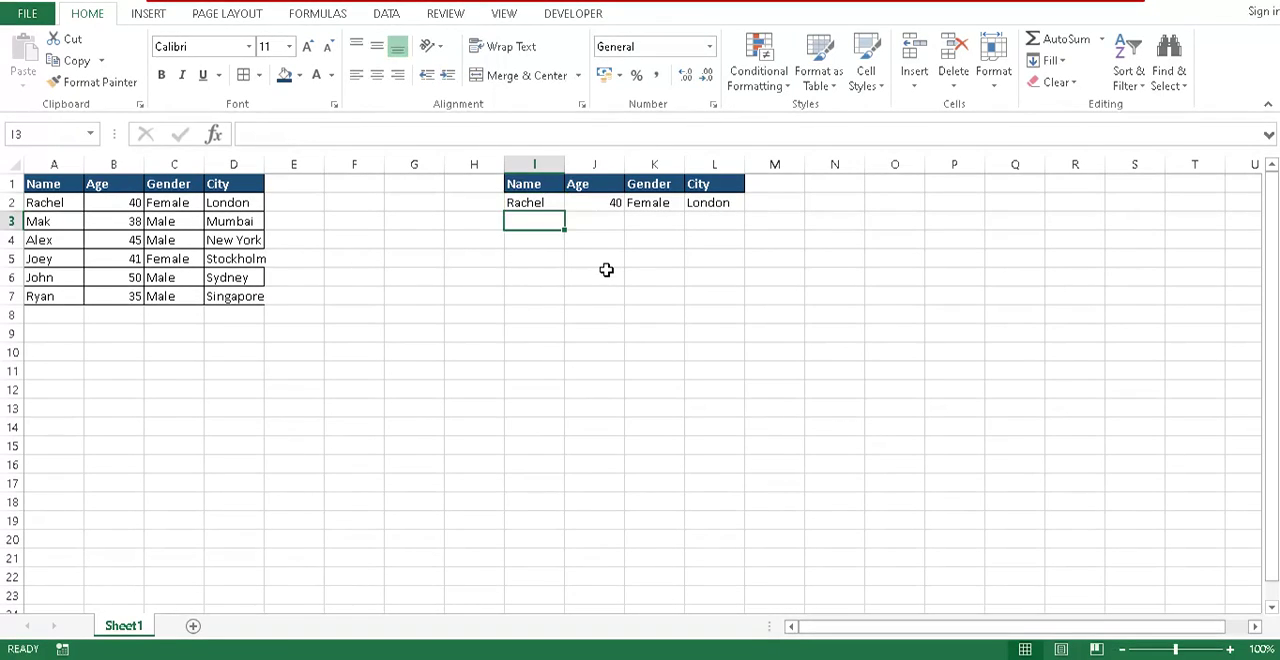